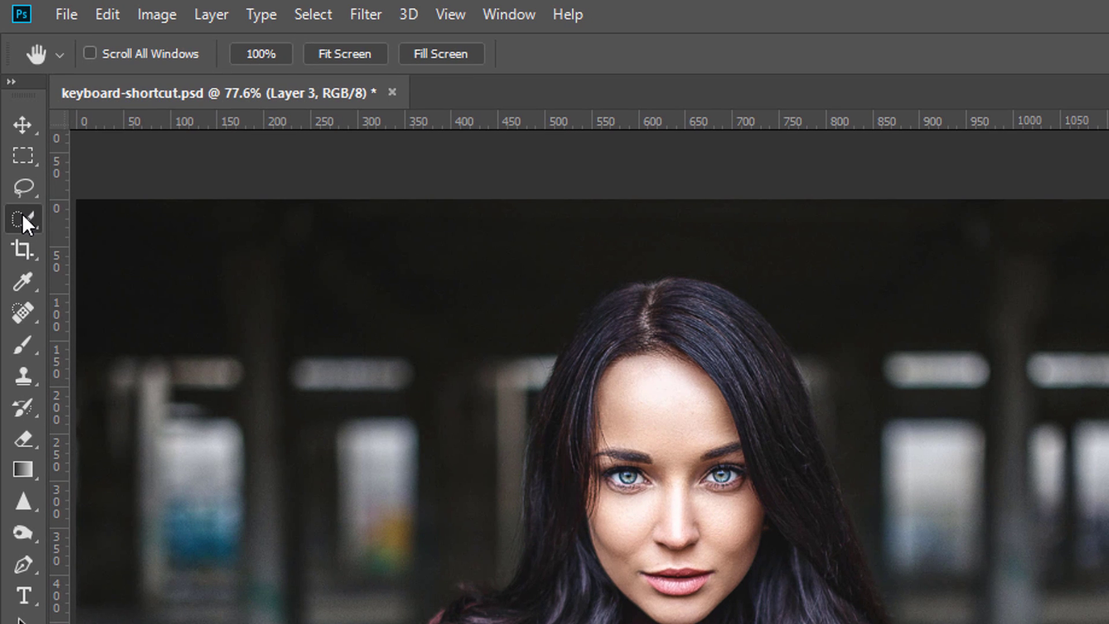
Select the crossed sweater sleeves with the selection brush, removing stray areas.
right_click(22, 219)
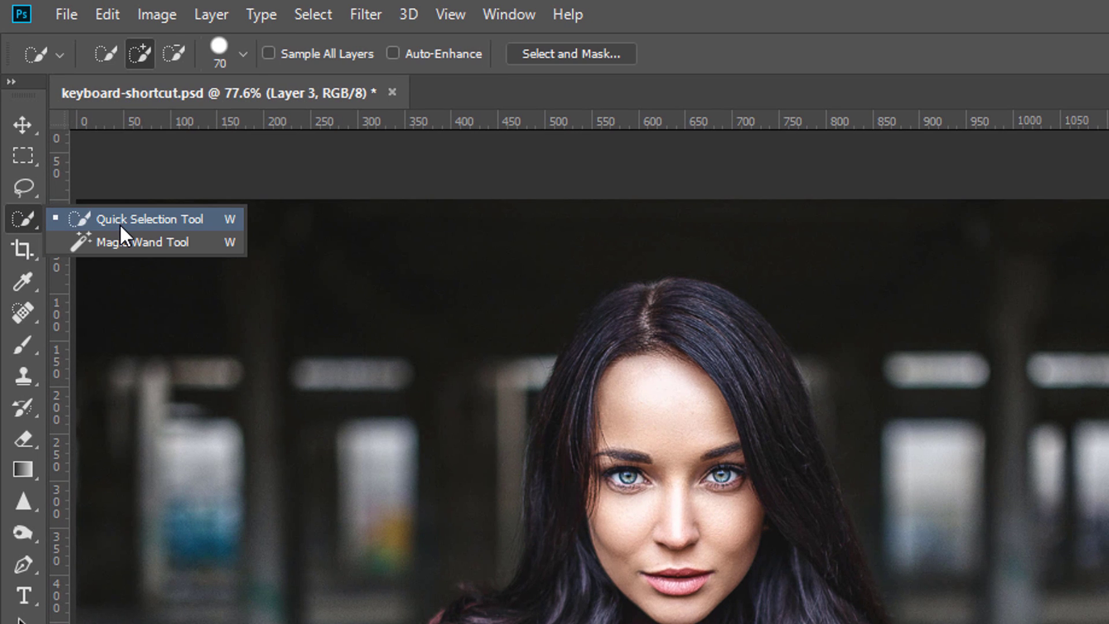
click(120, 213)
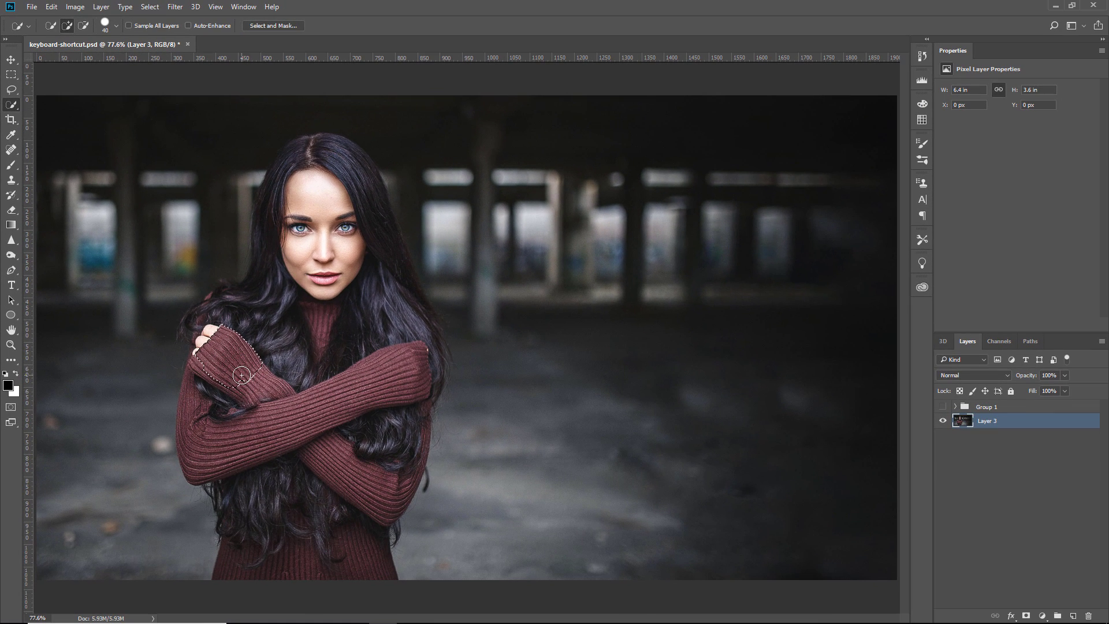
drag(242, 381, 321, 403)
mouse_move(254, 431)
mouse_down()
mouse_move(378, 502)
mouse_move(243, 545)
mouse_move(303, 501)
mouse_up()
key(alt)
On a new layer, paint dark over the hair below the arms and along the bottom edge.
click(1075, 616)
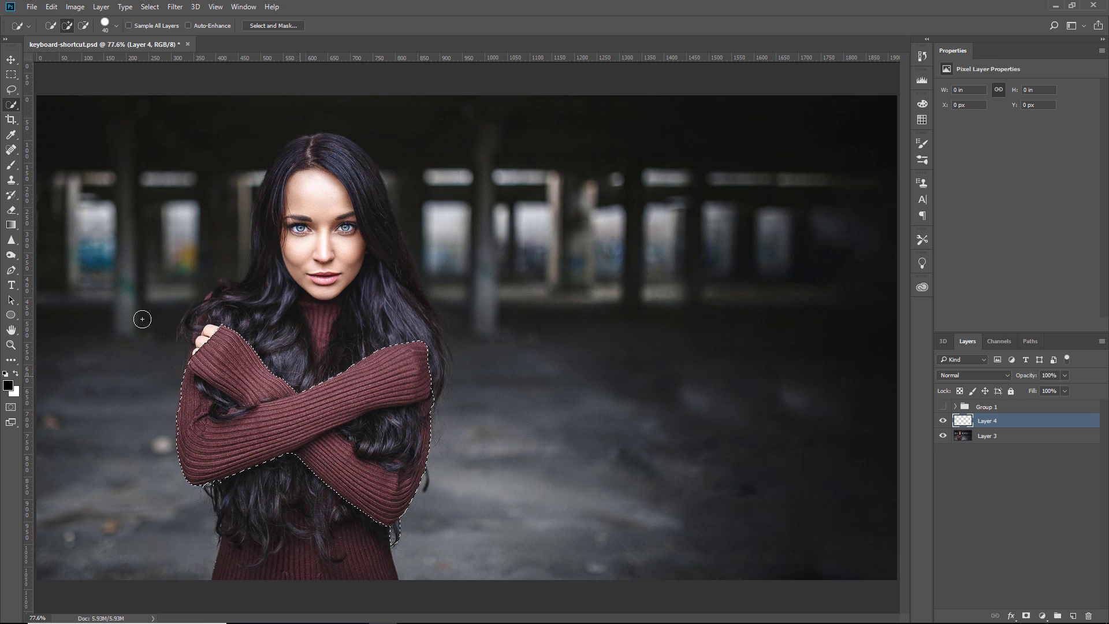
click(12, 166)
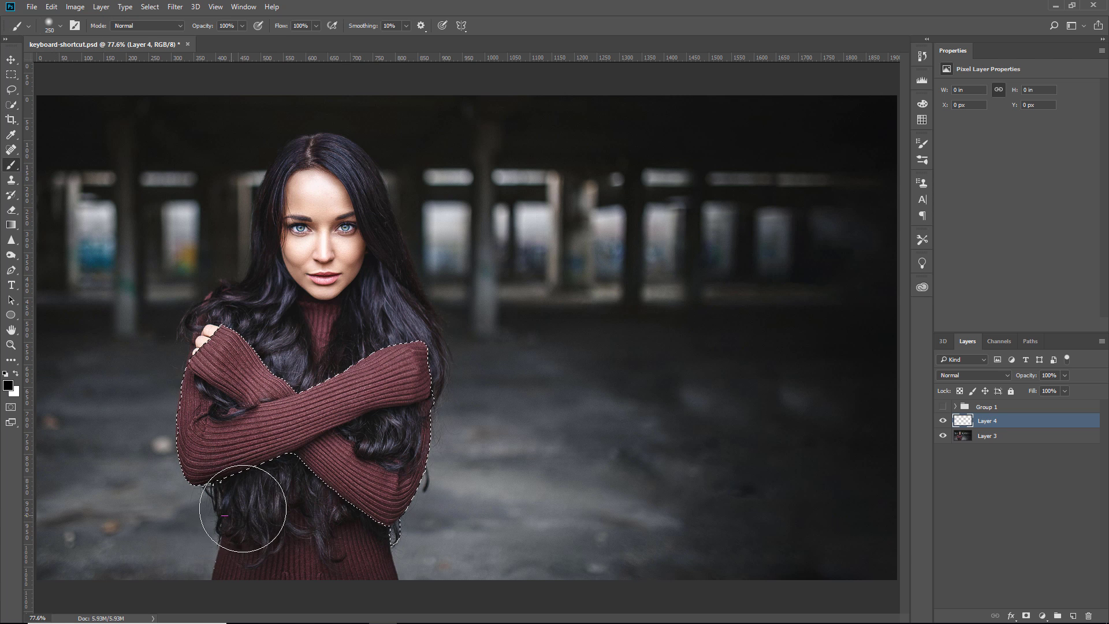
mouse_move(200, 485)
mouse_down()
mouse_move(260, 520)
mouse_move(372, 555)
mouse_up()
key(ctrl+d)
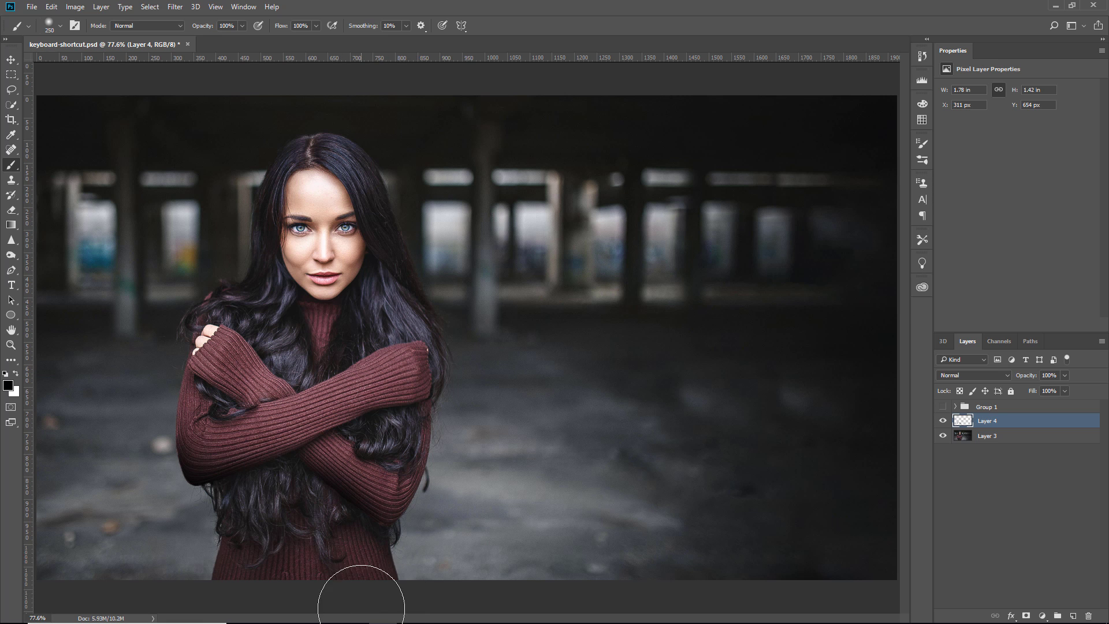
drag(245, 598, 381, 598)
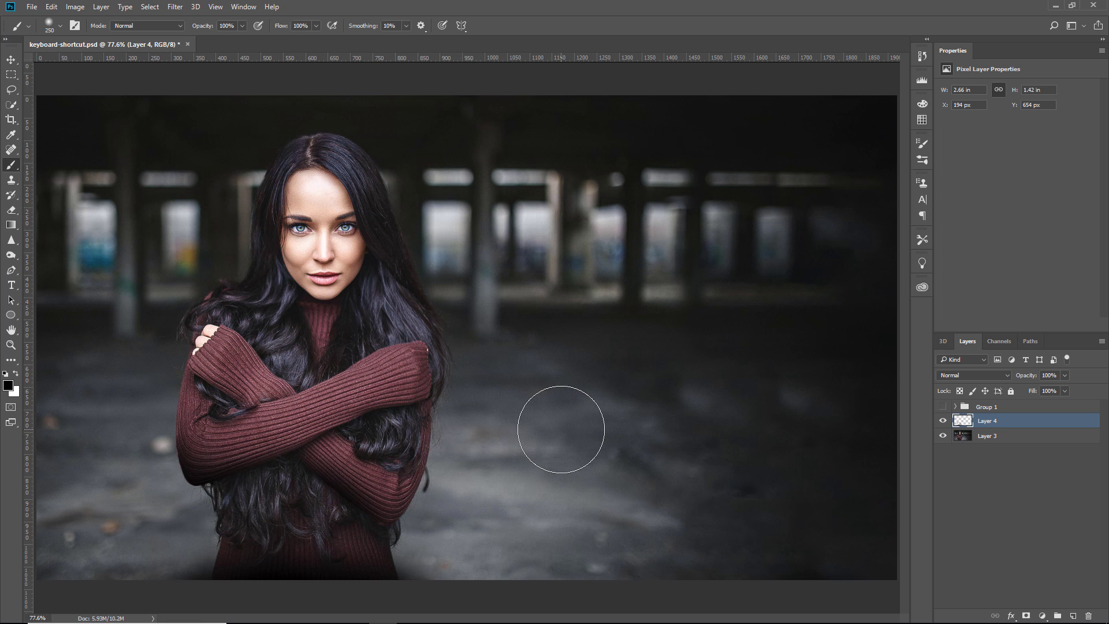
key(ctrl+shift+d)
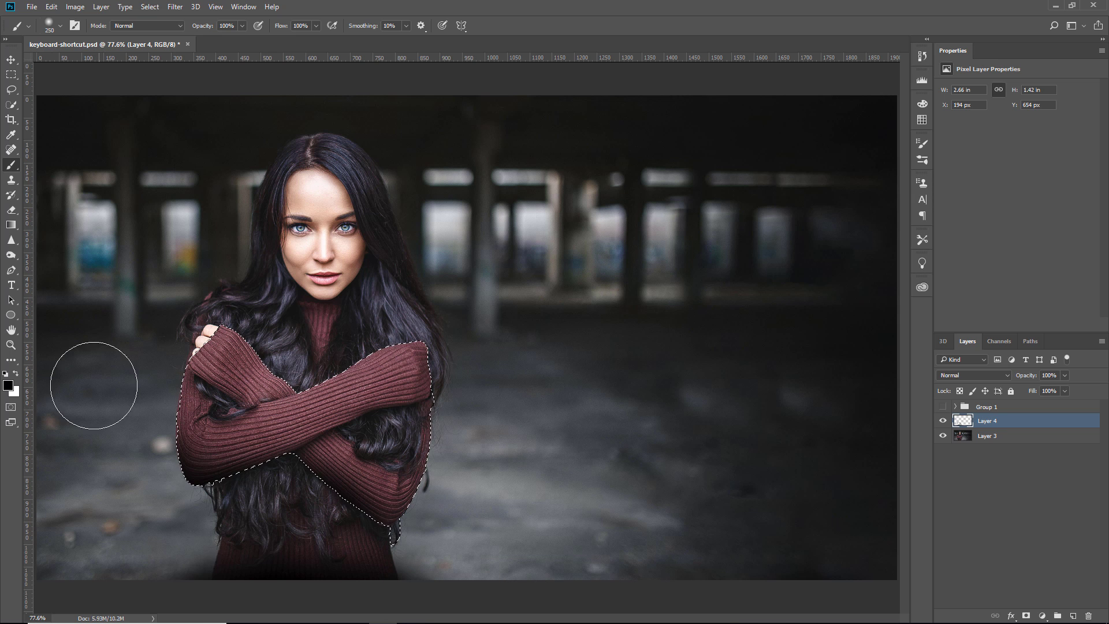
Add another new layer set to Overlay blending, with white as the painting colour.
key(x)
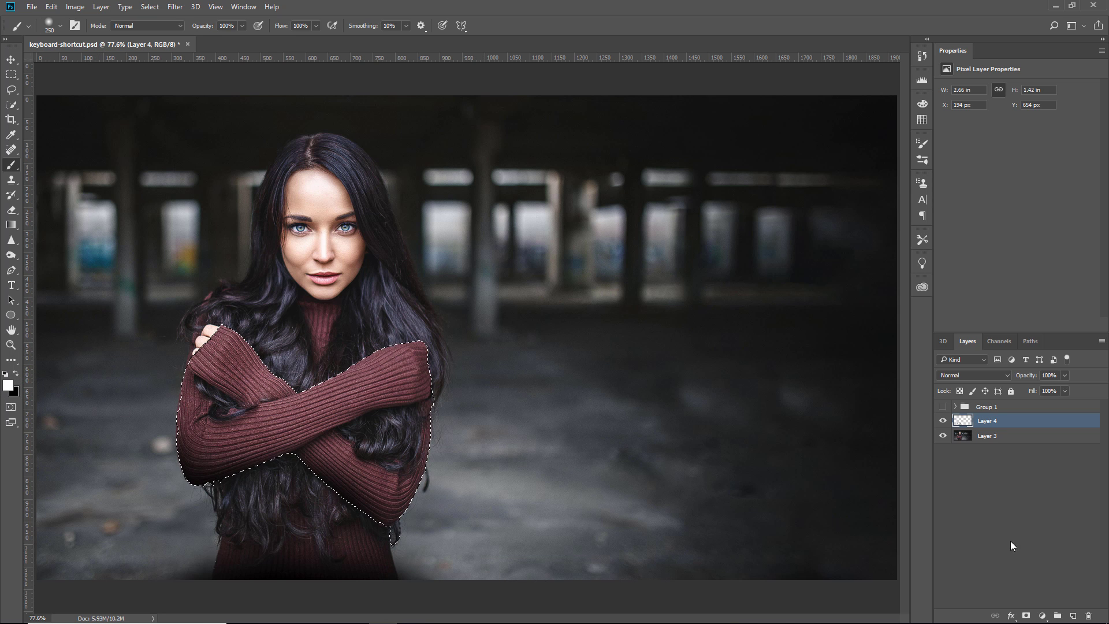
click(1072, 617)
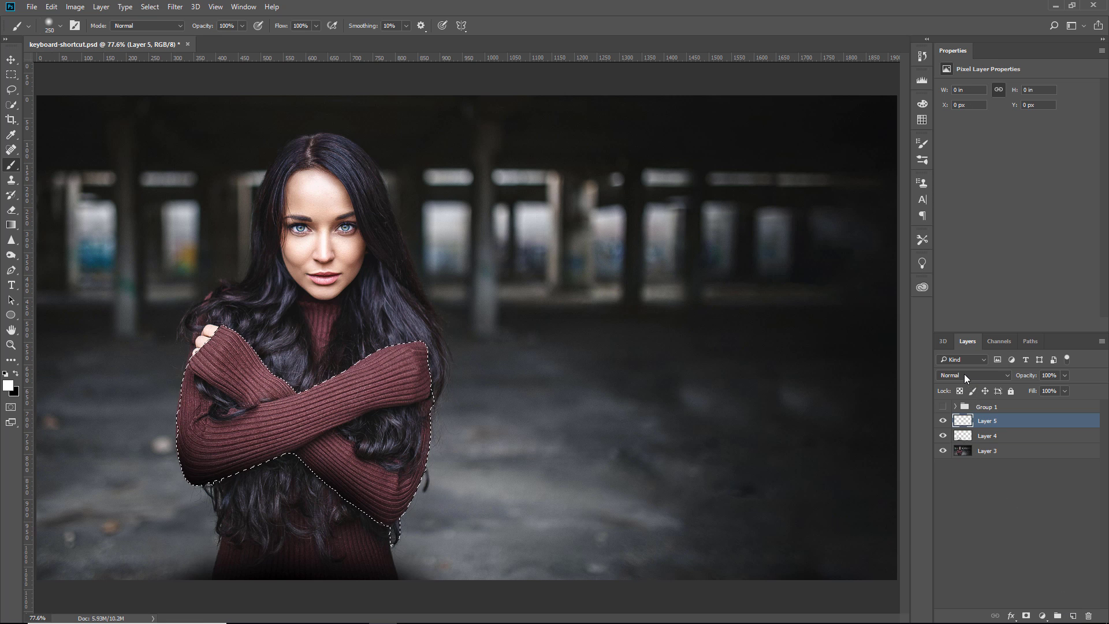
click(966, 375)
click(961, 492)
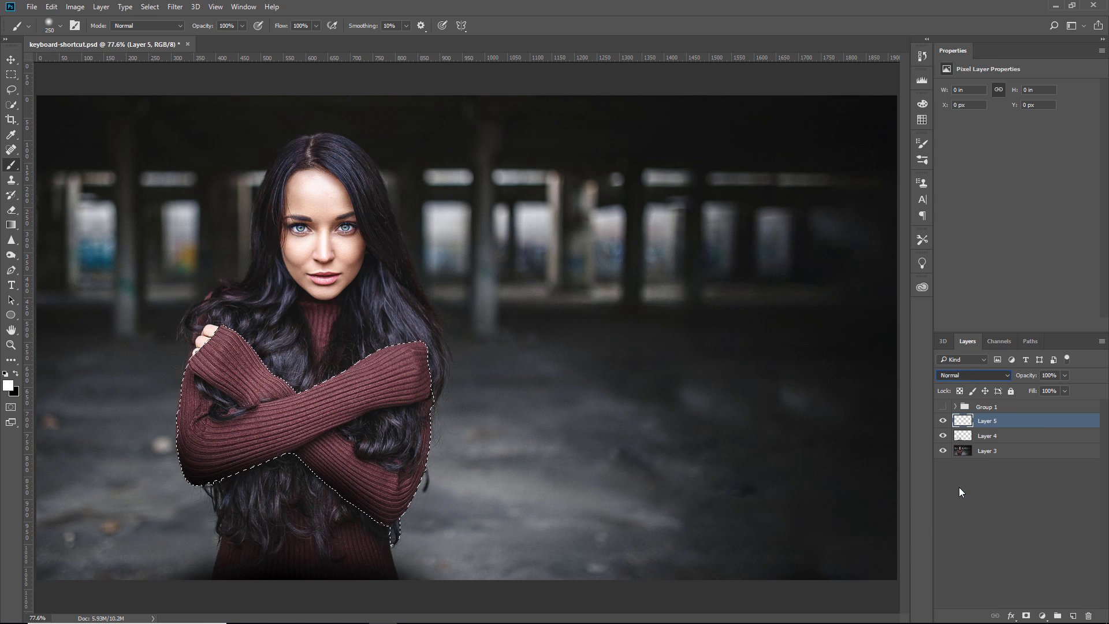
key(Down)
Paint white to lighten the sleeves and toggle the layer to compare before and after.
mouse_move(407, 356)
mouse_down()
mouse_move(293, 431)
mouse_move(394, 469)
mouse_up()
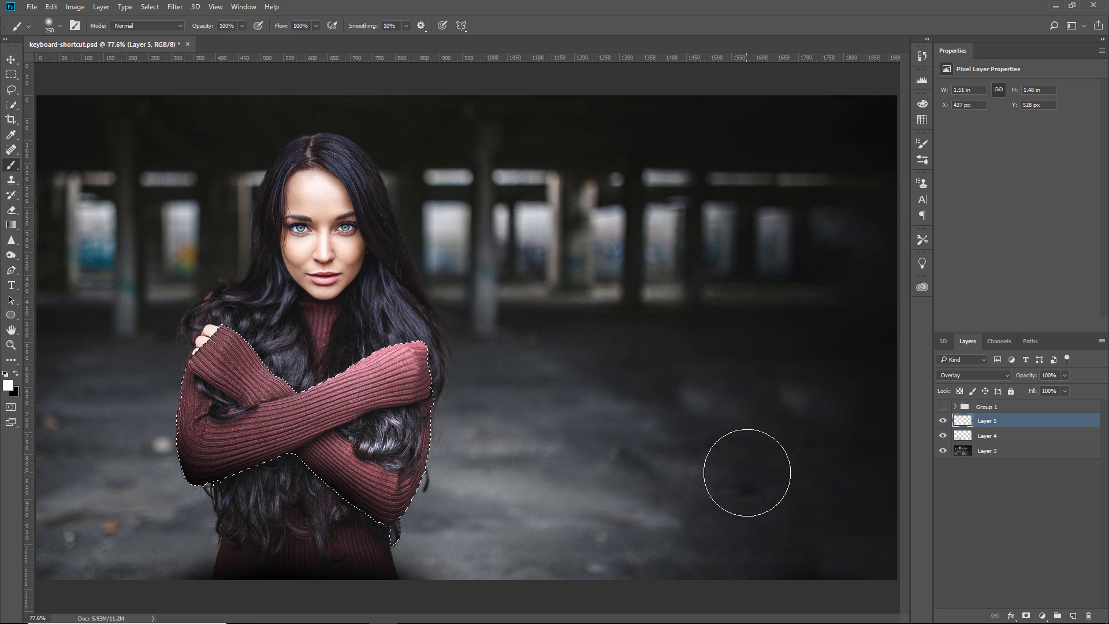
key(ctrl+d)
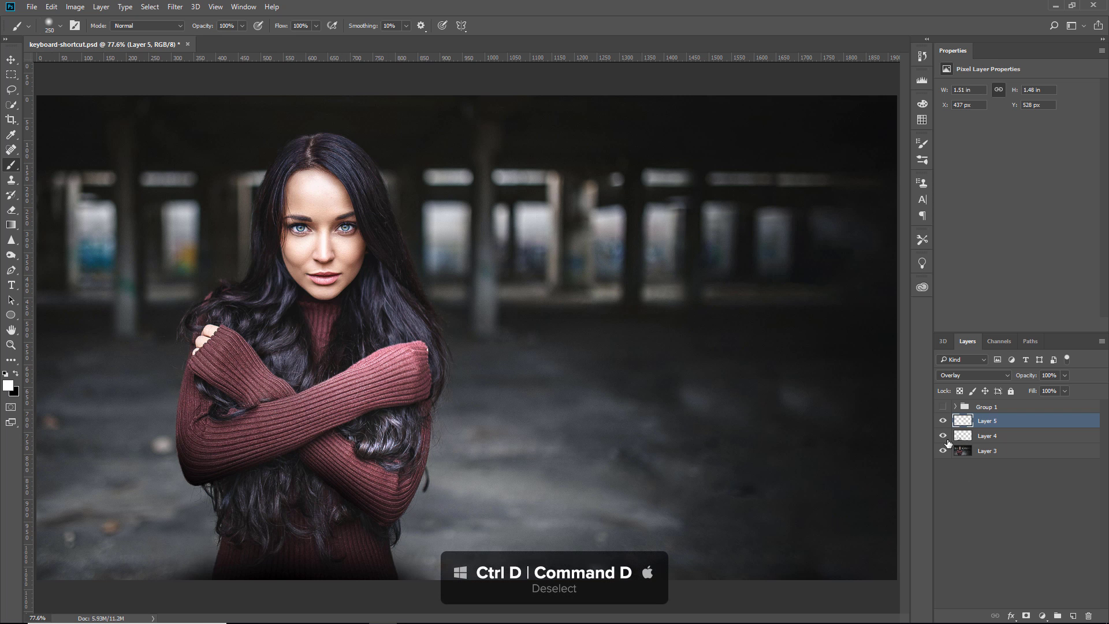
click(942, 421)
click(942, 421)
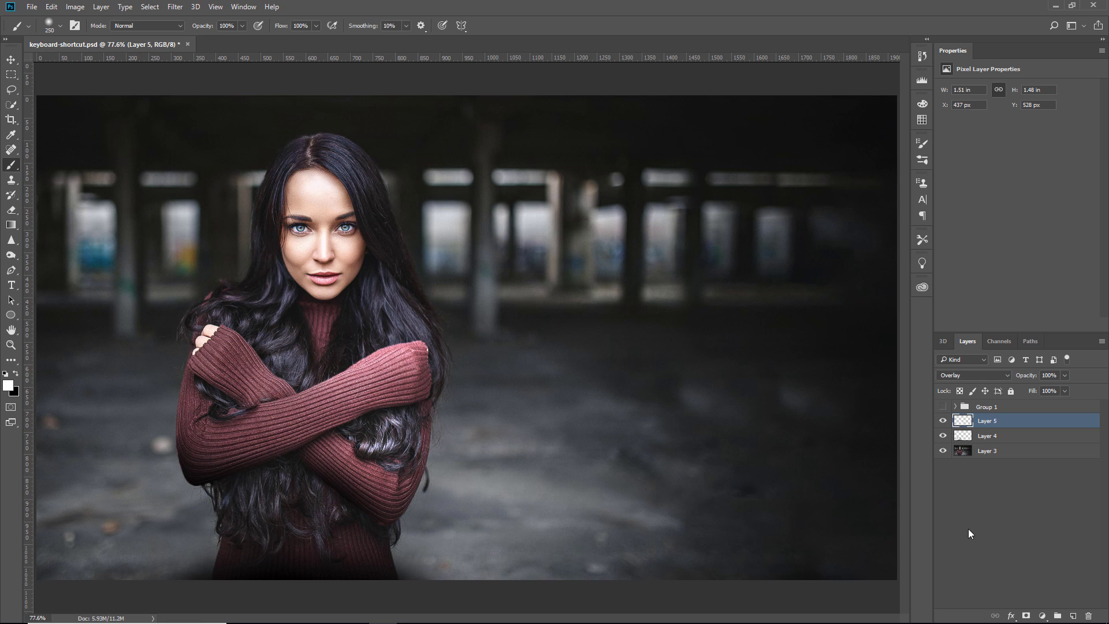
key(ctrl+shift+d)
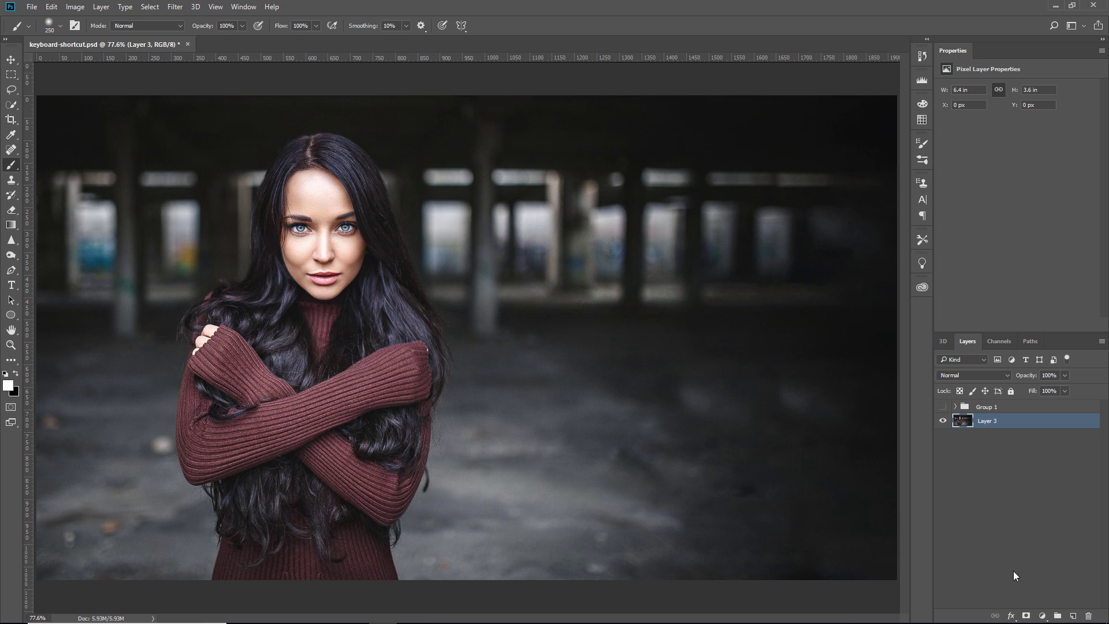
Paint a red blob over the background pillars on a new empty layer.
key(j)
click(8, 386)
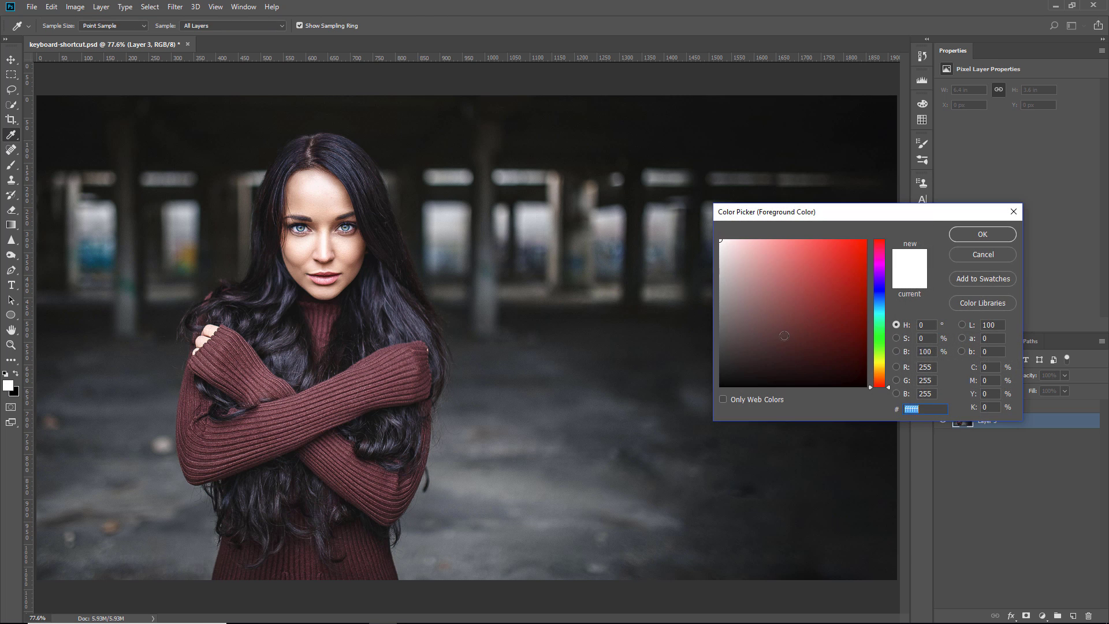
click(976, 234)
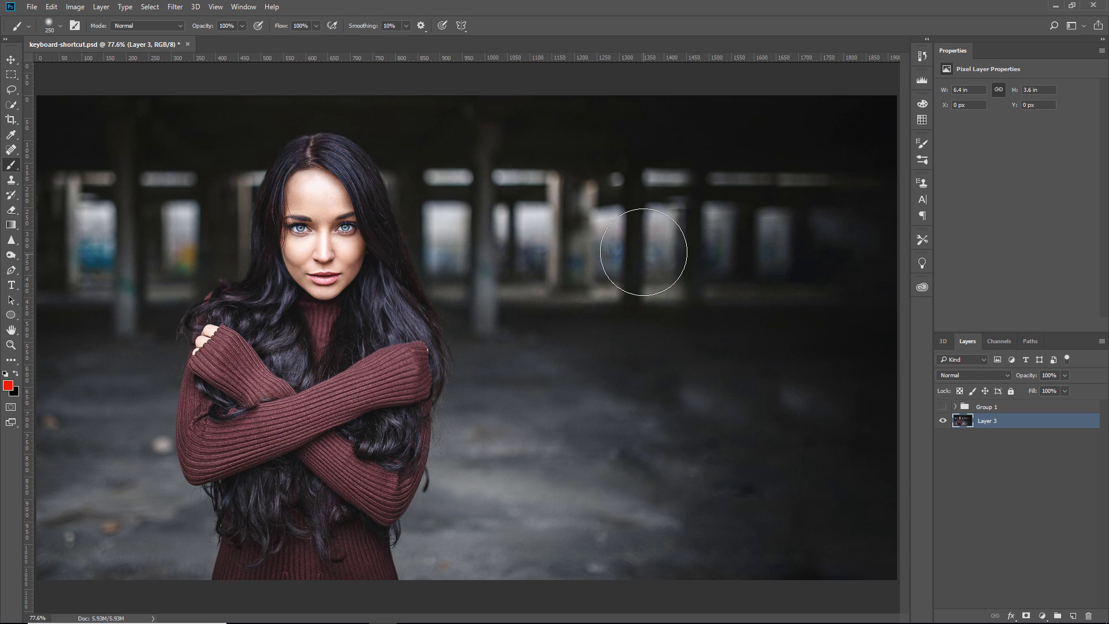
click(1075, 614)
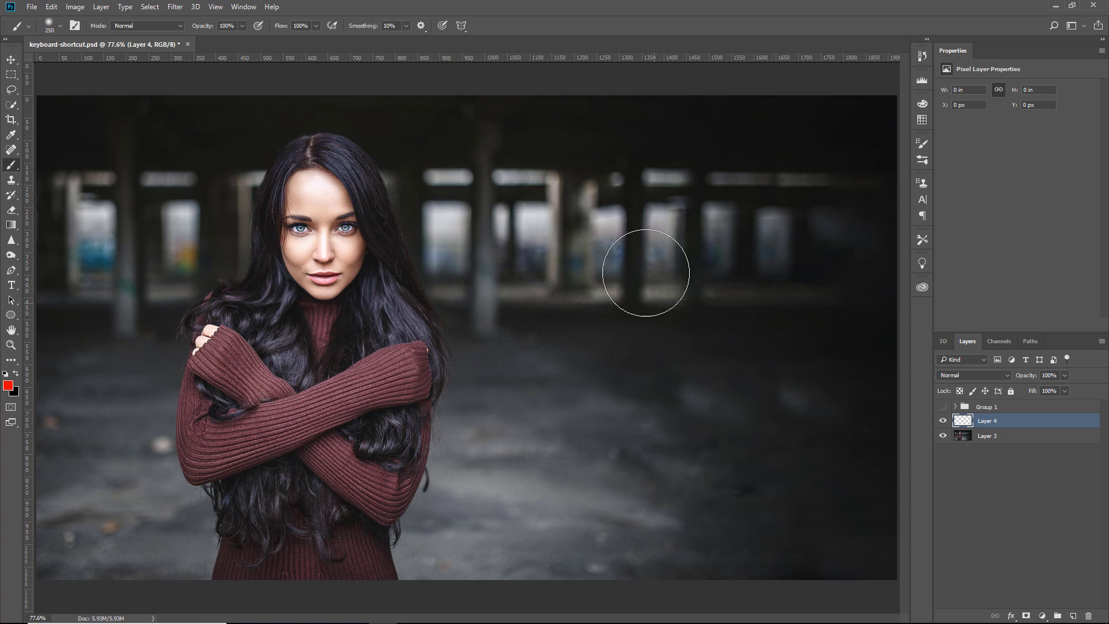
mouse_move(671, 269)
mouse_down()
mouse_move(597, 252)
mouse_move(676, 260)
mouse_up()
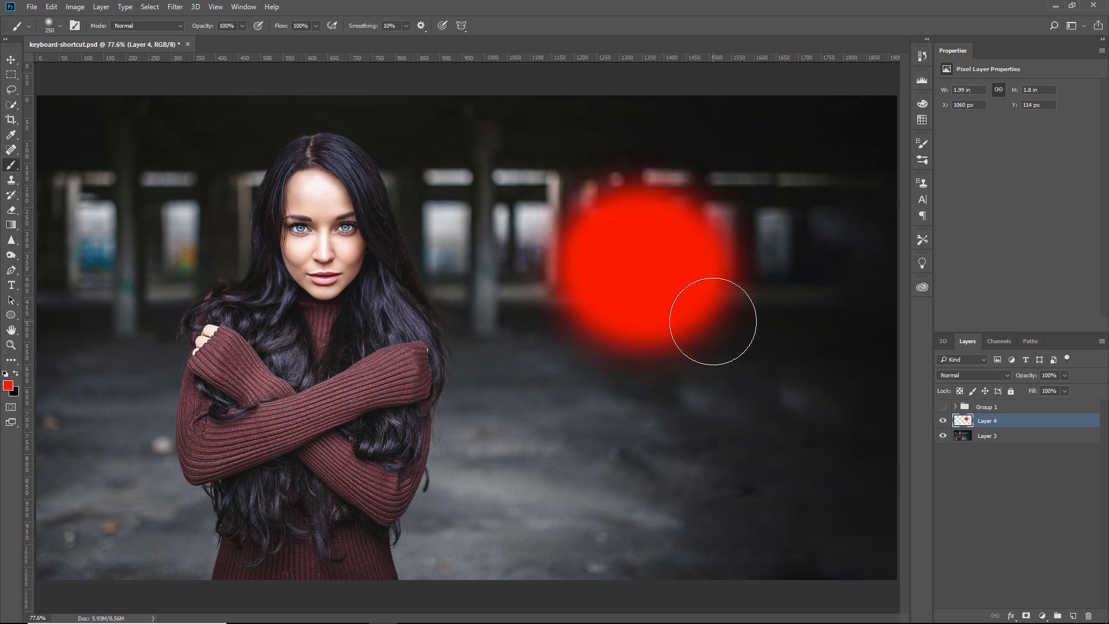
Paint blue over the top of the red blob, then undo that stroke.
click(8, 387)
click(880, 293)
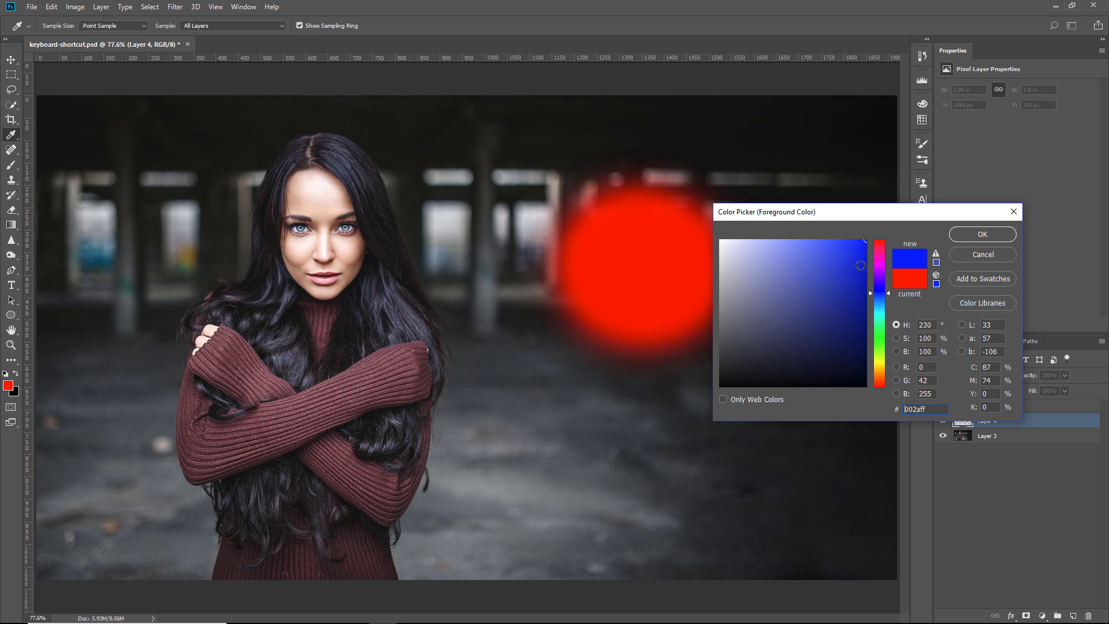
click(961, 235)
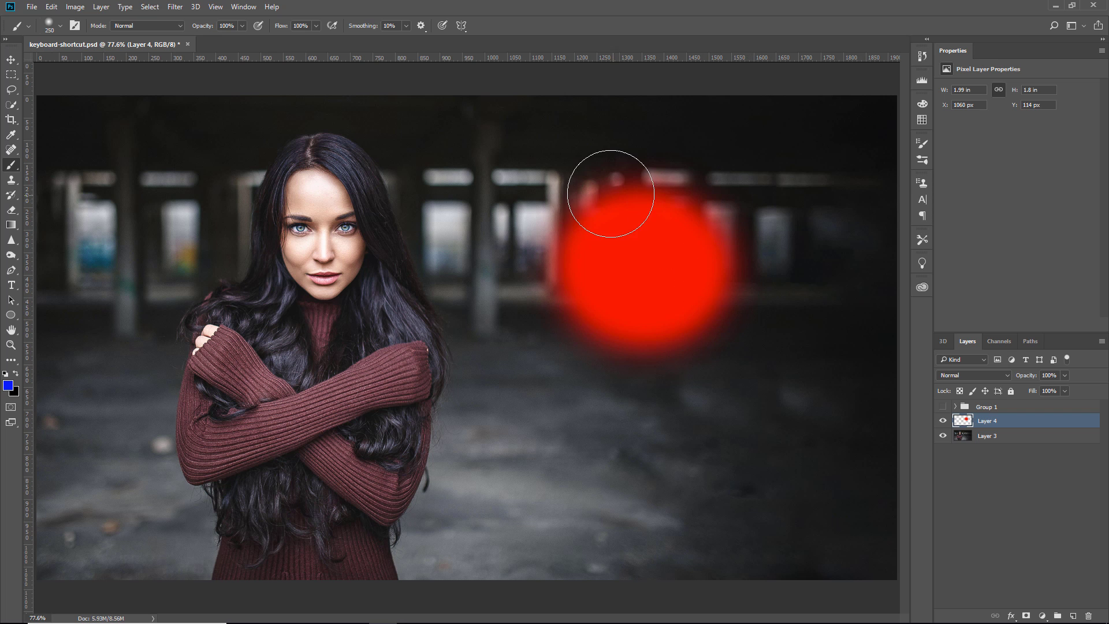
mouse_move(607, 182)
mouse_down()
mouse_move(750, 309)
mouse_move(767, 364)
mouse_up()
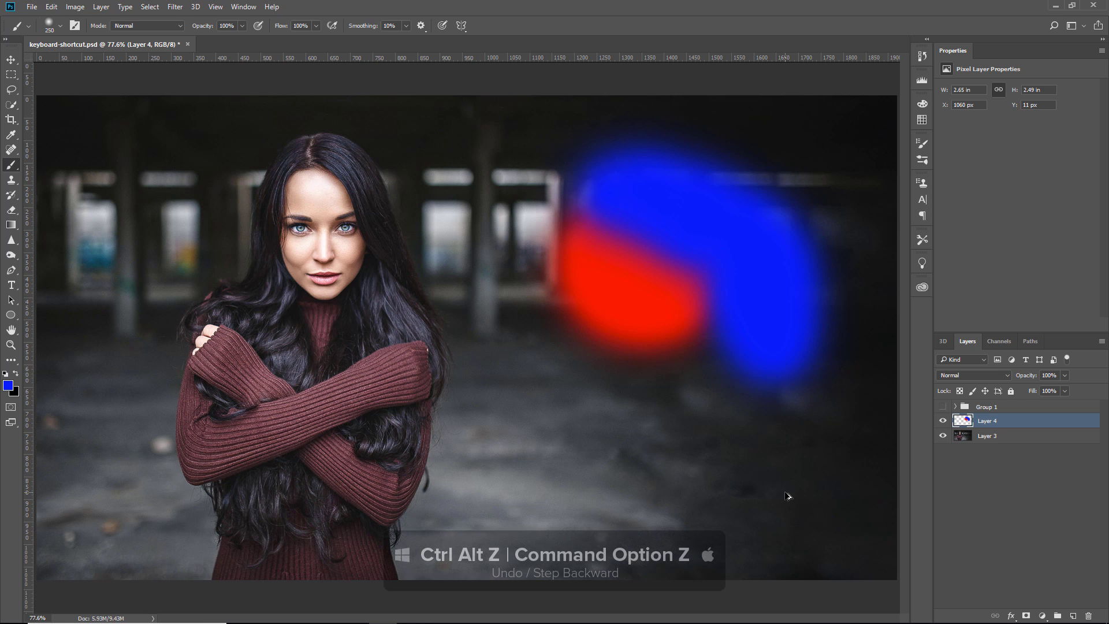
key(ctrl+alt+z)
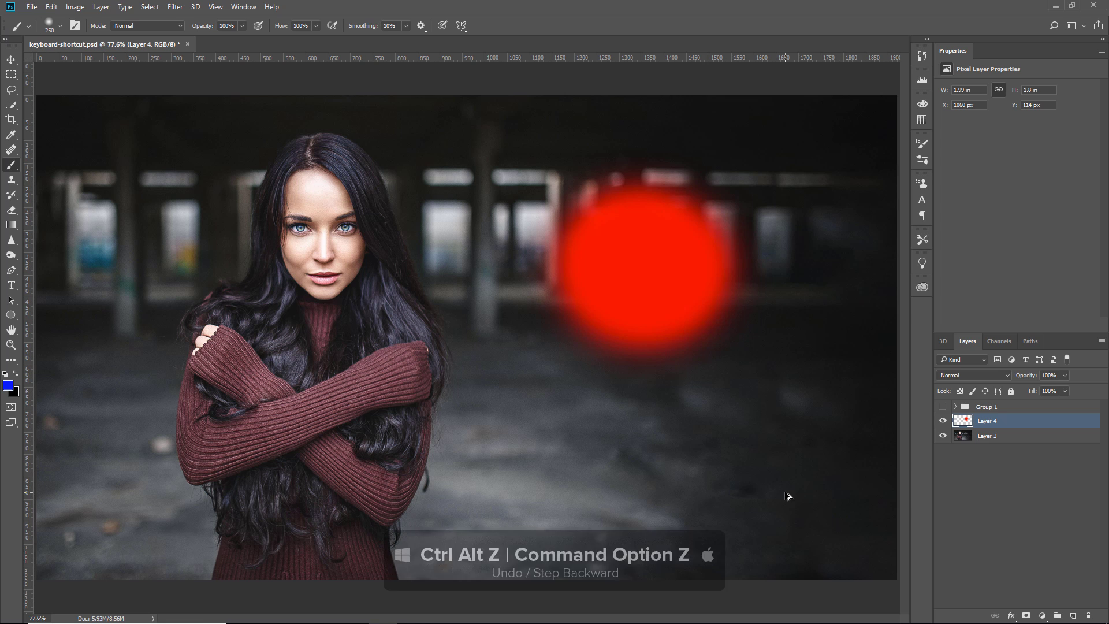
Lock the blob layer's transparency, paint blue inside it, and burn its lower-left edge.
key(slash)
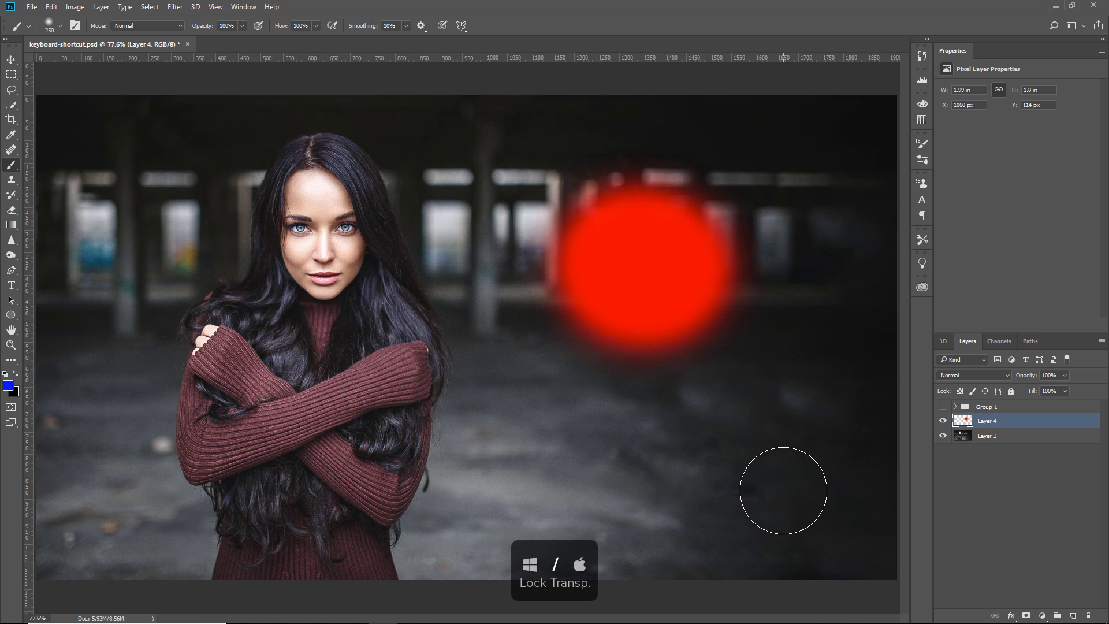
key(slash)
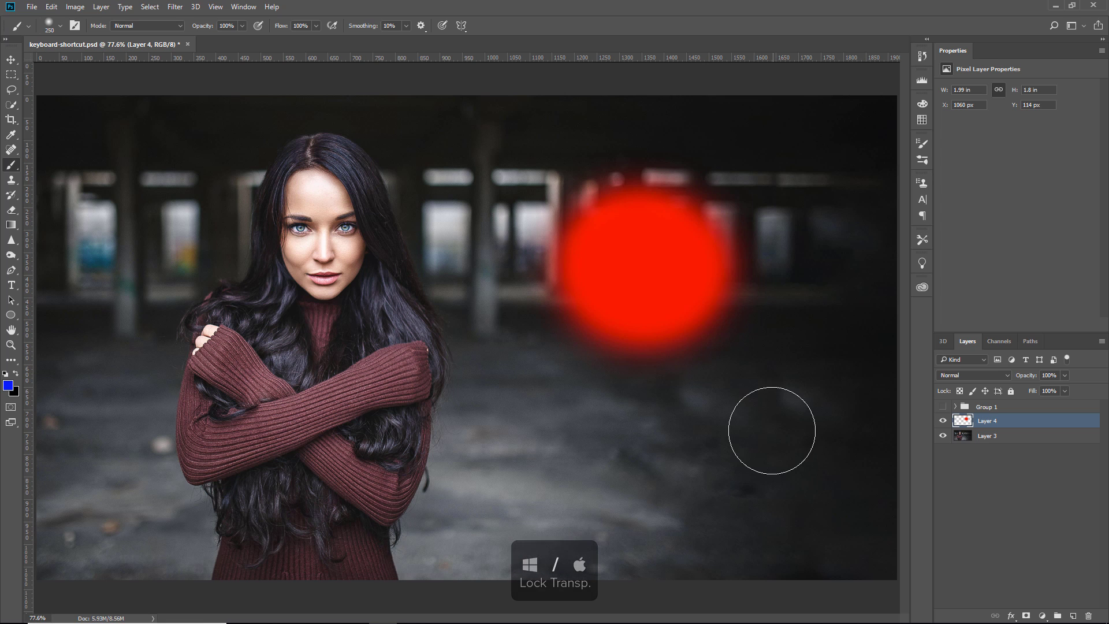
drag(604, 191, 722, 315)
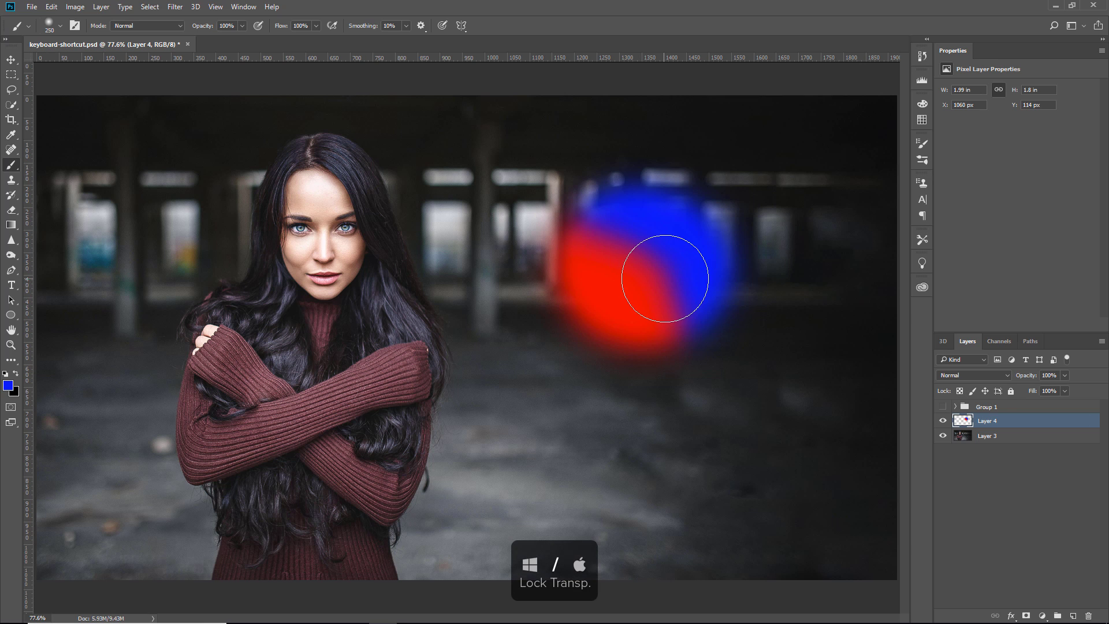
mouse_move(693, 295)
mouse_down()
mouse_move(754, 390)
mouse_move(759, 450)
mouse_up()
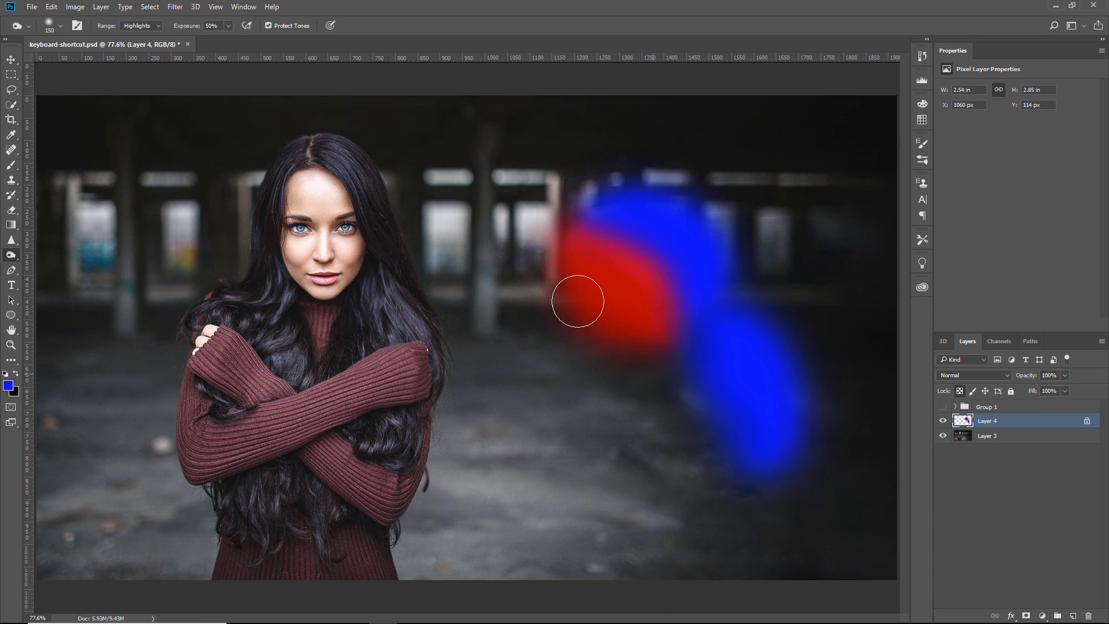
drag(578, 302, 645, 336)
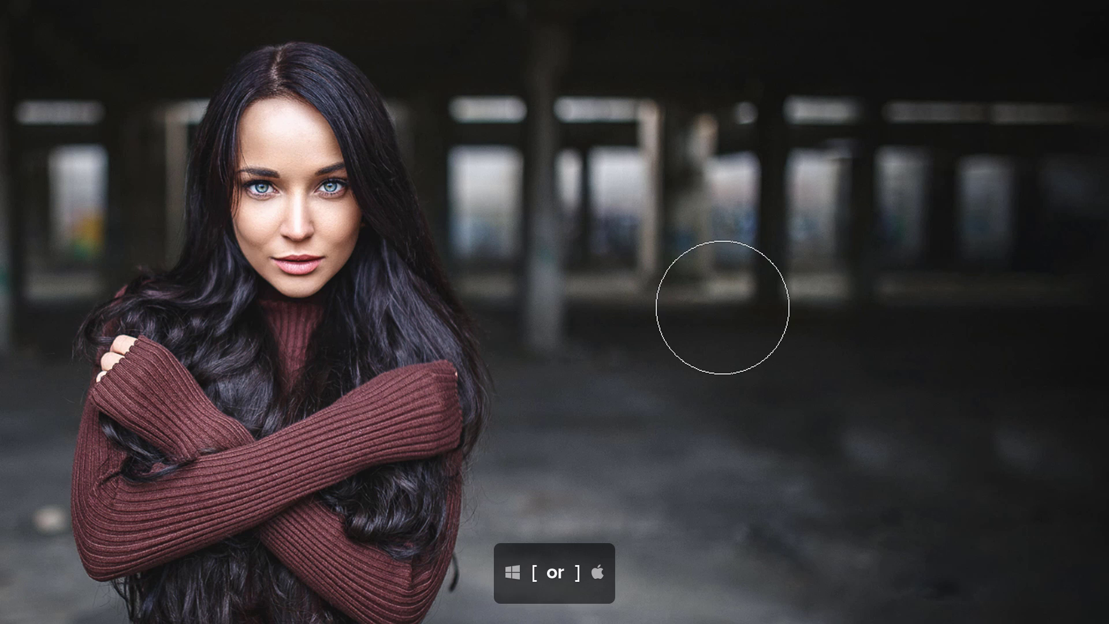
Enlarge the brush with ] and toggle Caps Lock between outline and cross-hair cursors.
key(bracketright)
key(bracketright)
key(bracketright)
key(bracketright)
key(bracketright)
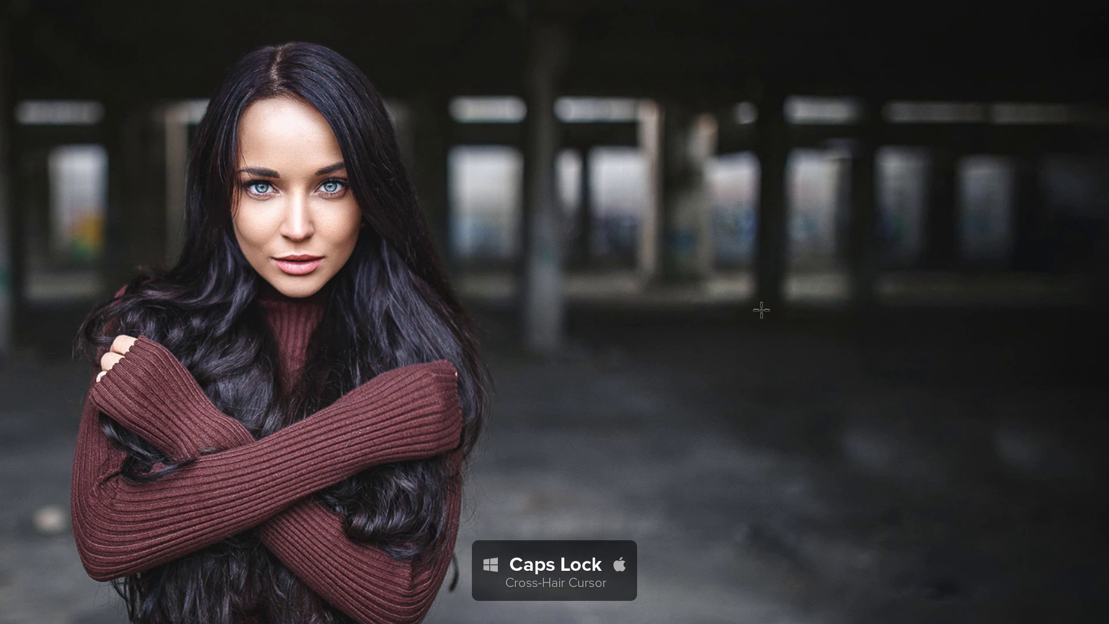
key(Caps_Lock)
key(Caps_Lock)
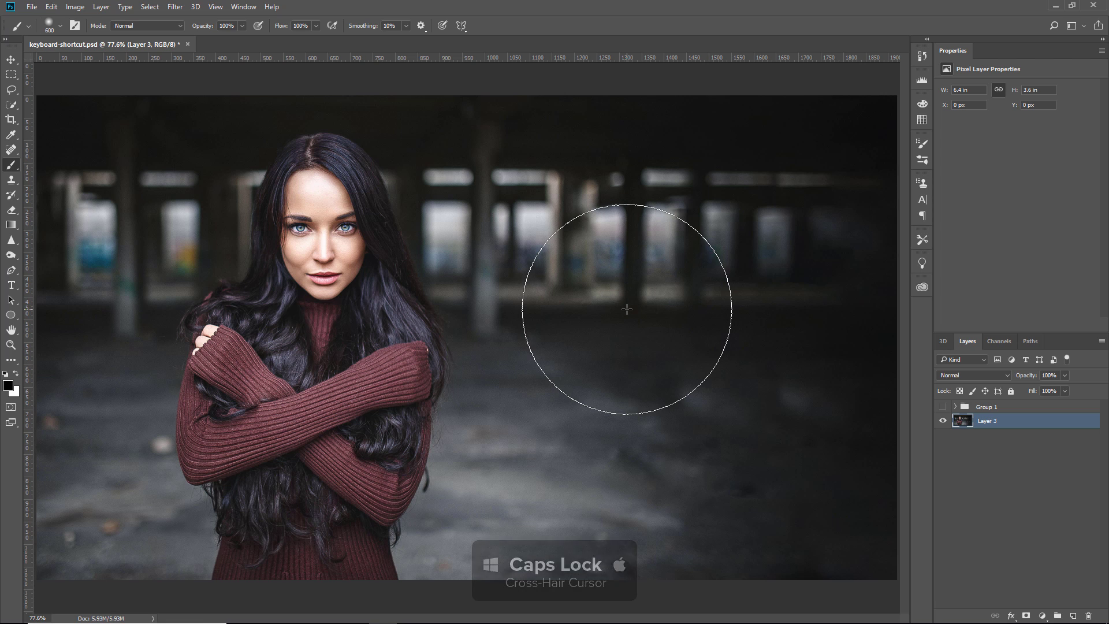
key(Caps_Lock)
key(Caps_Lock)
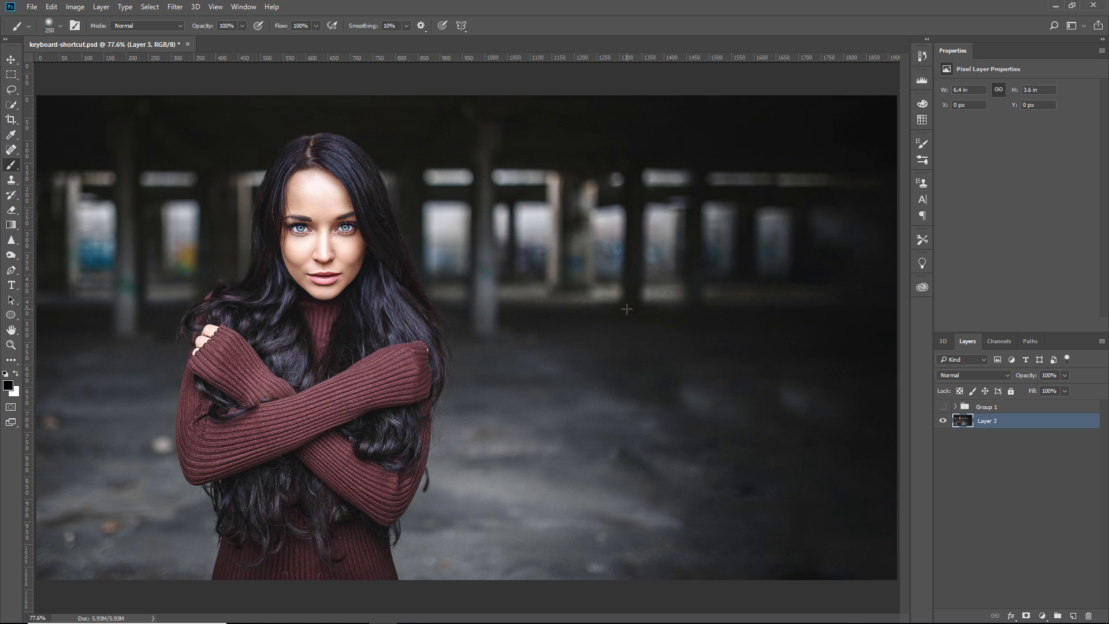
key(Caps_Lock)
key(ctrl+t)
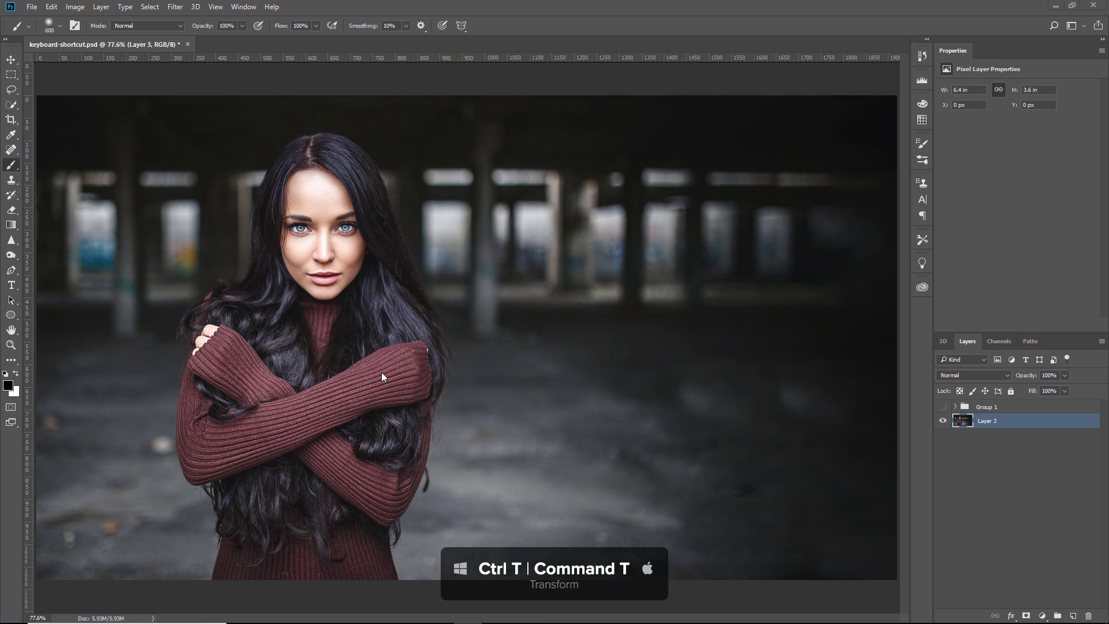
key(ctrl+0)
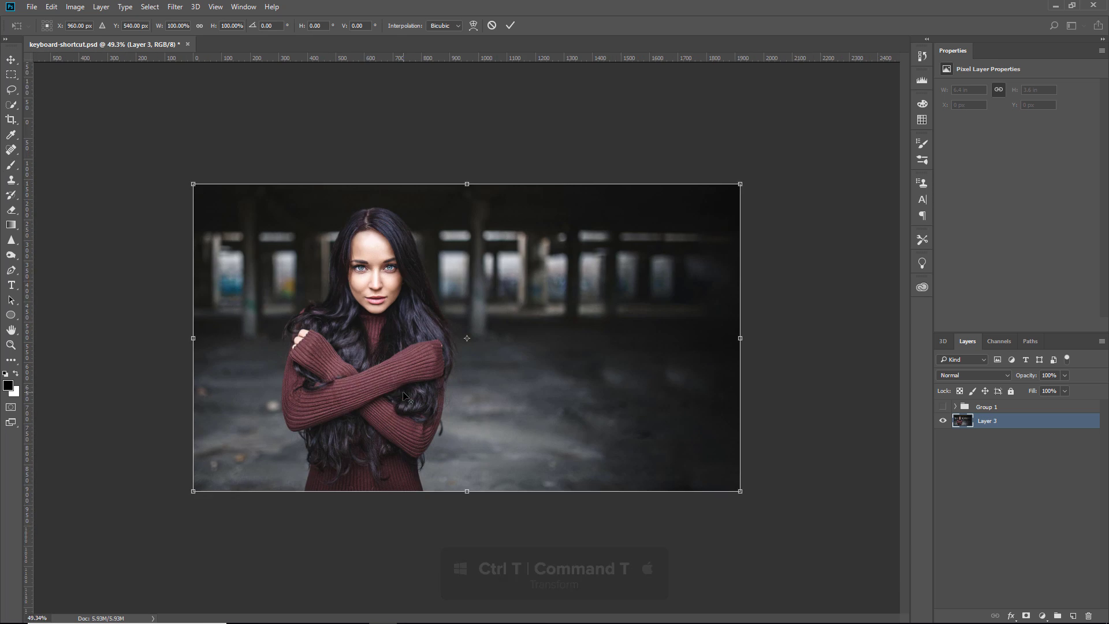
scroll(404, 396, down, 2)
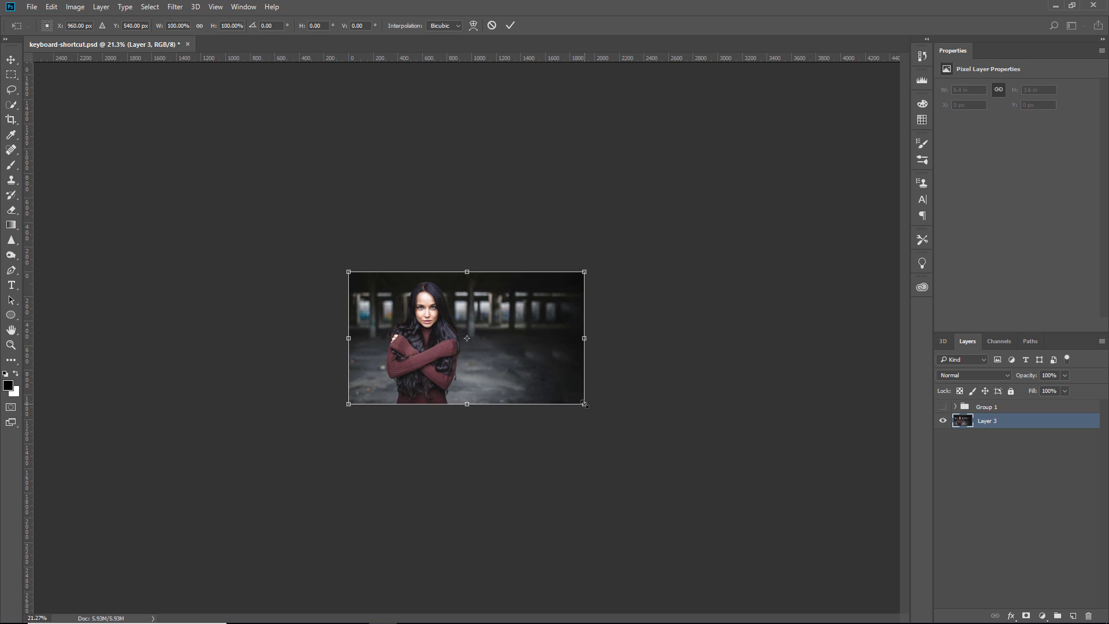
drag(584, 403, 864, 561)
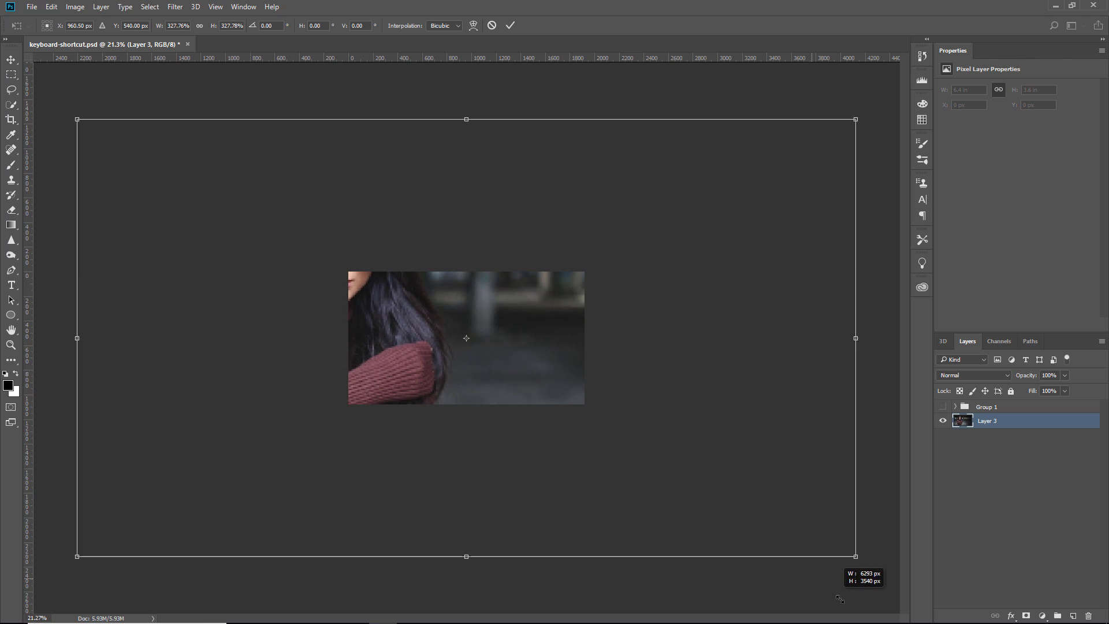
key(Escape)
key(b)
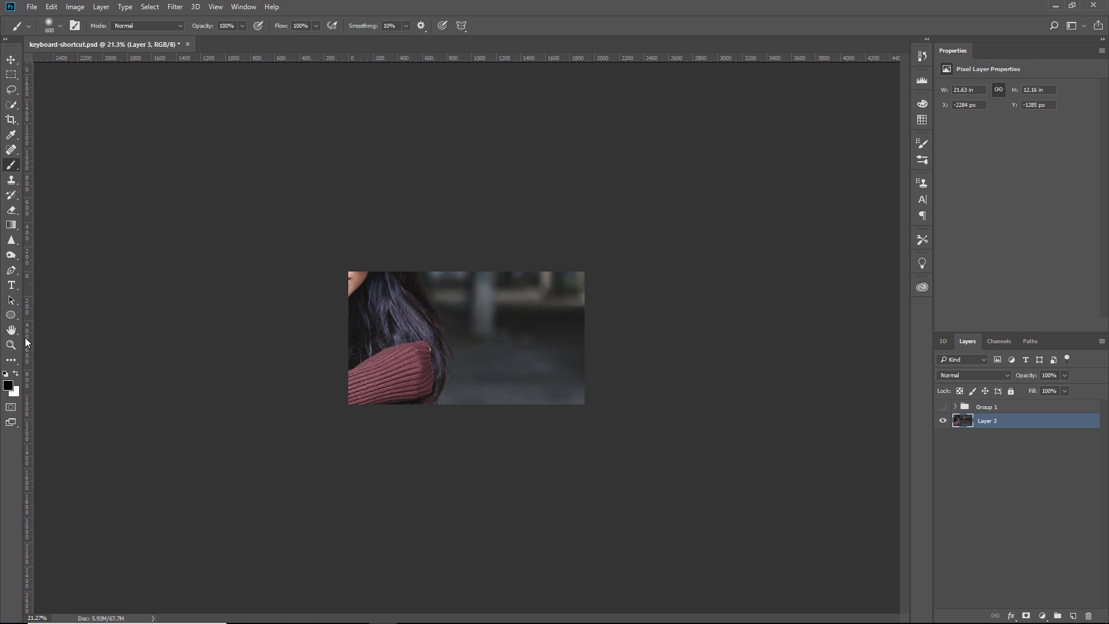
double_click(11, 332)
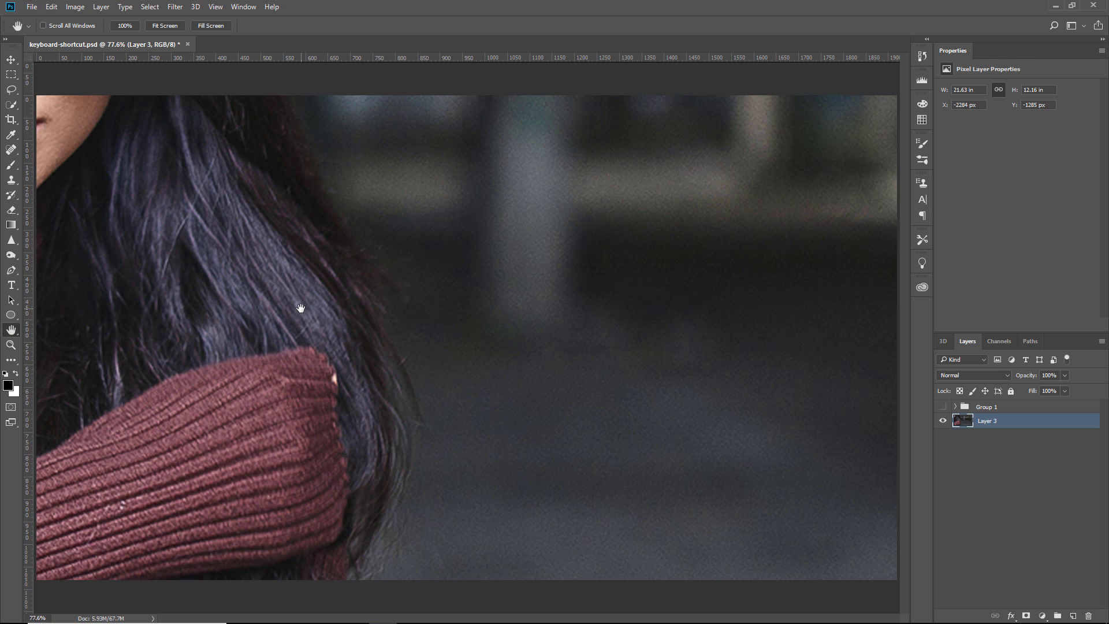
scroll(307, 310, down, 5)
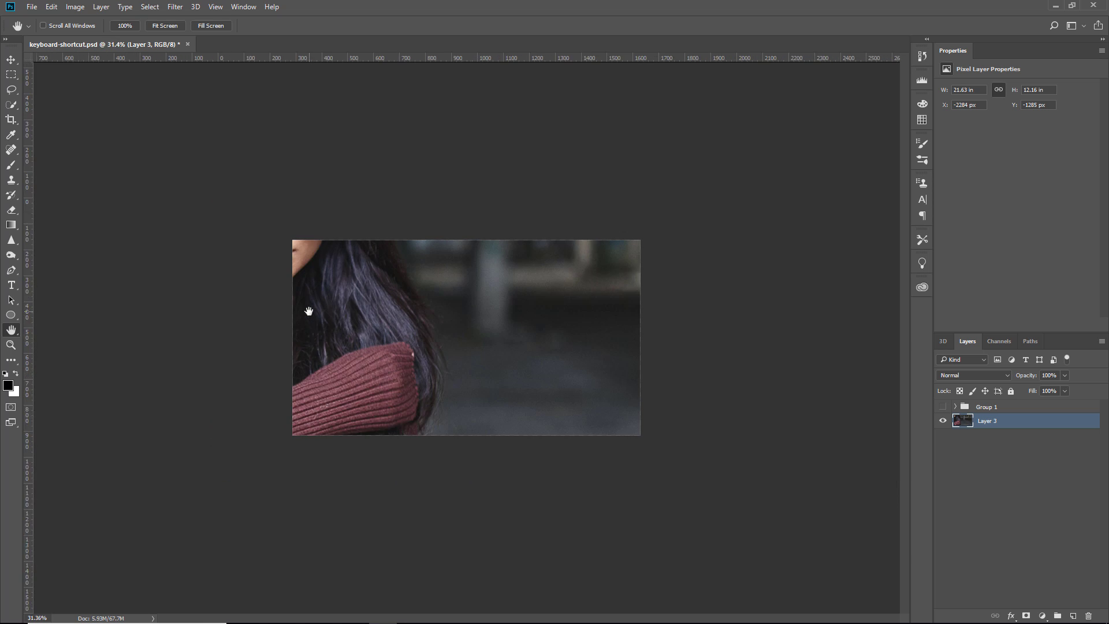
scroll(307, 310, down, 3)
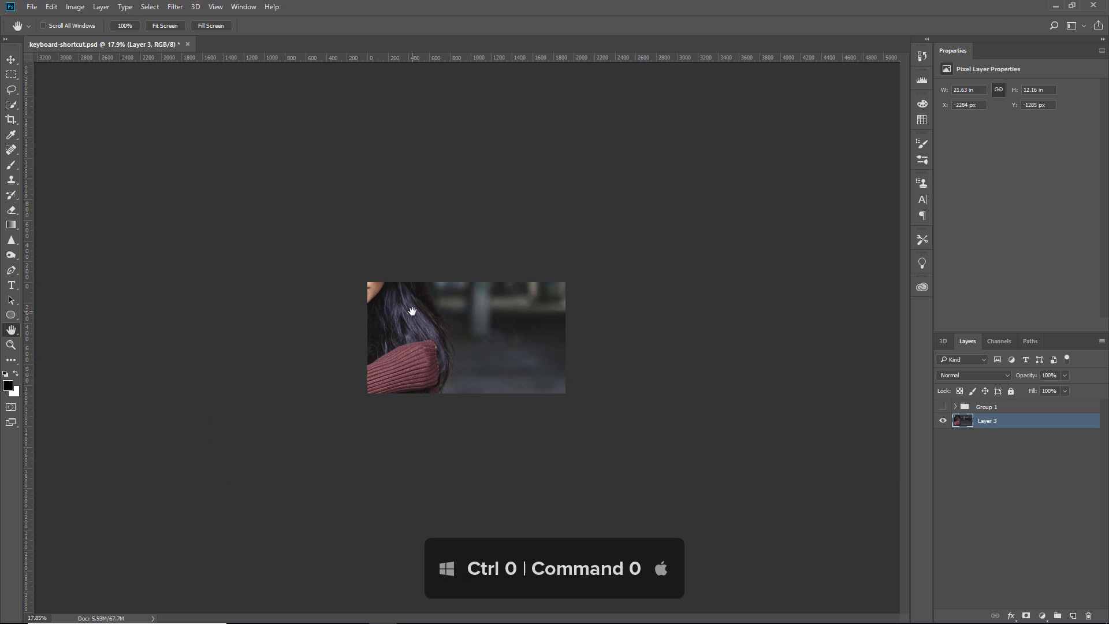
key(ctrl+0)
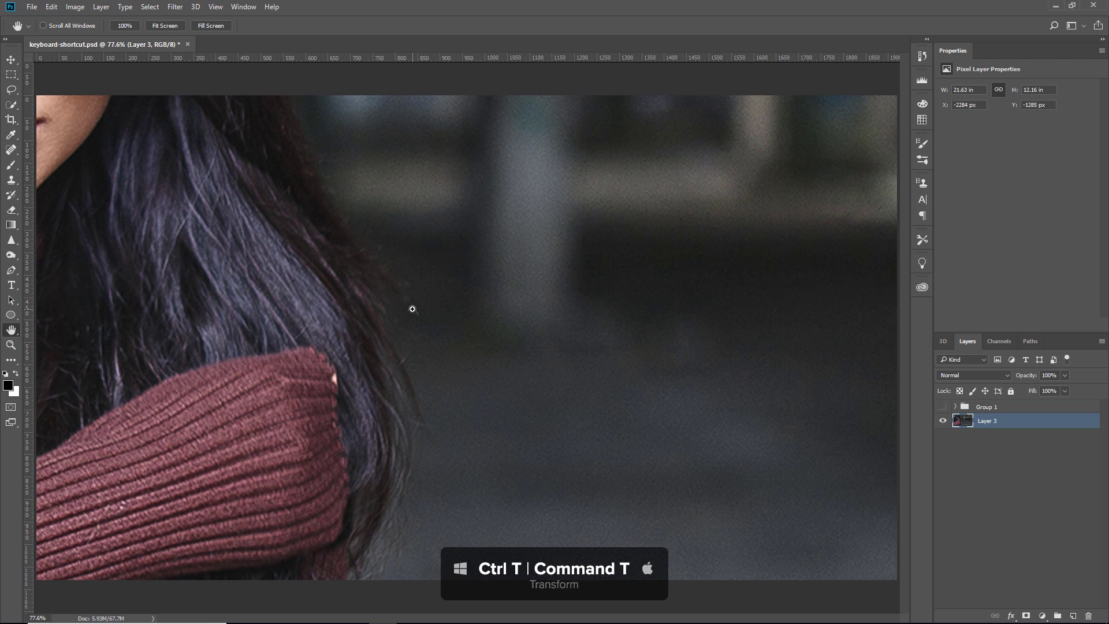
key(ctrl+t)
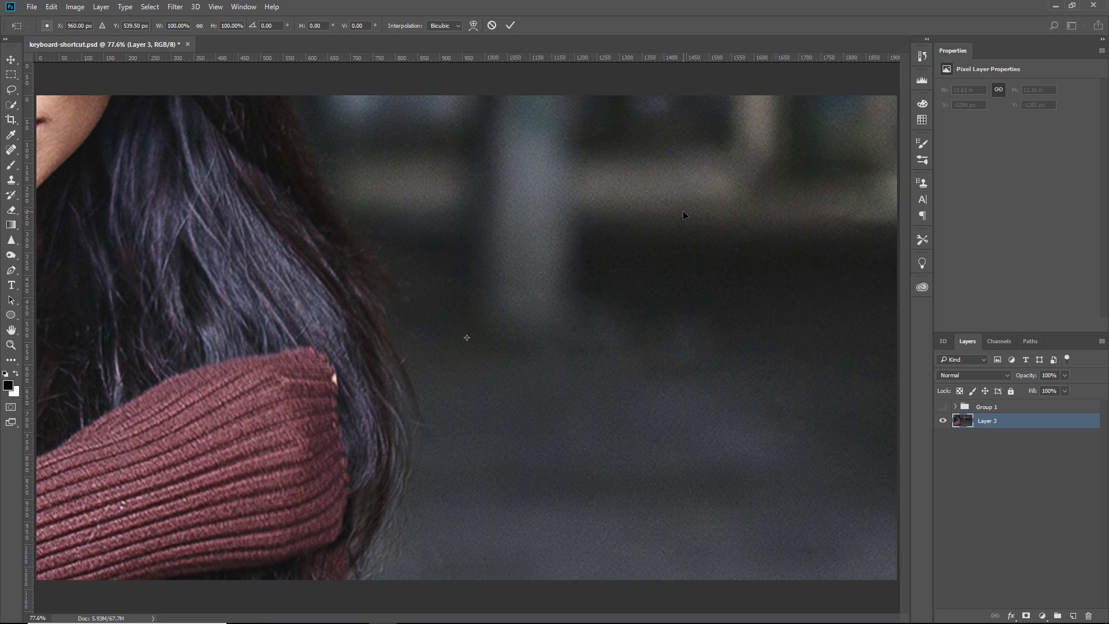
key(ctrl+0)
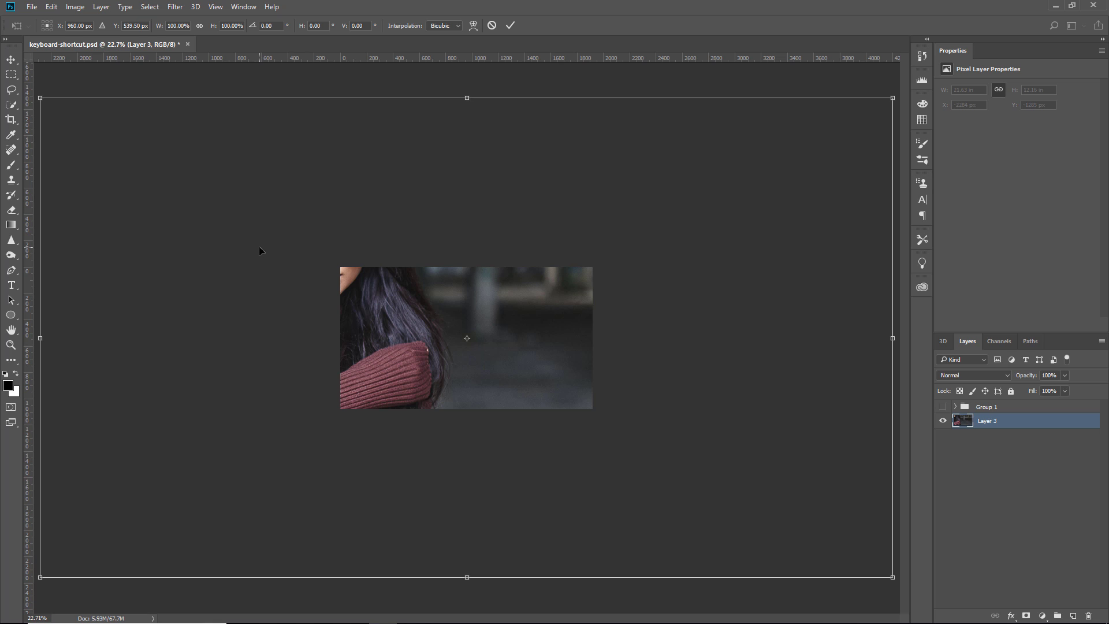
key(ctrl+0)
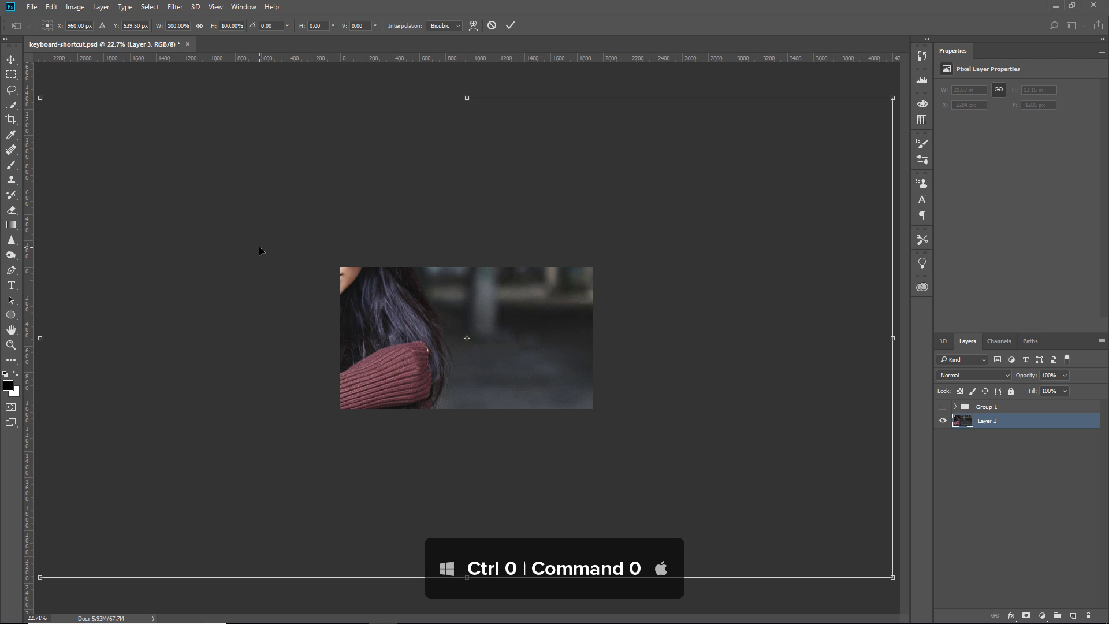
key(ctrl+1)
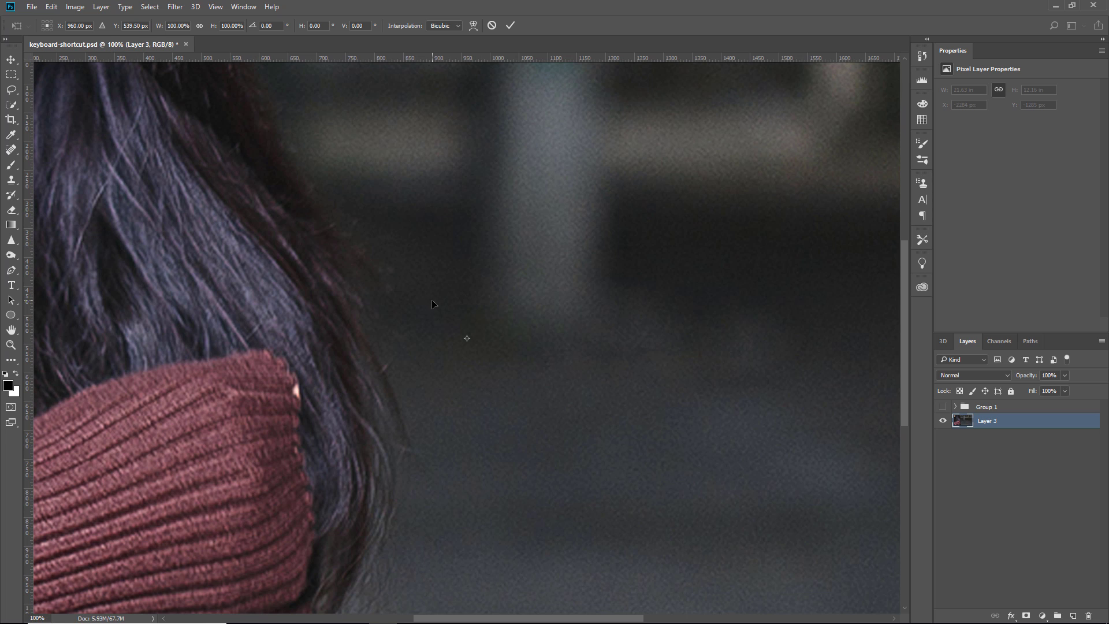
click(10, 345)
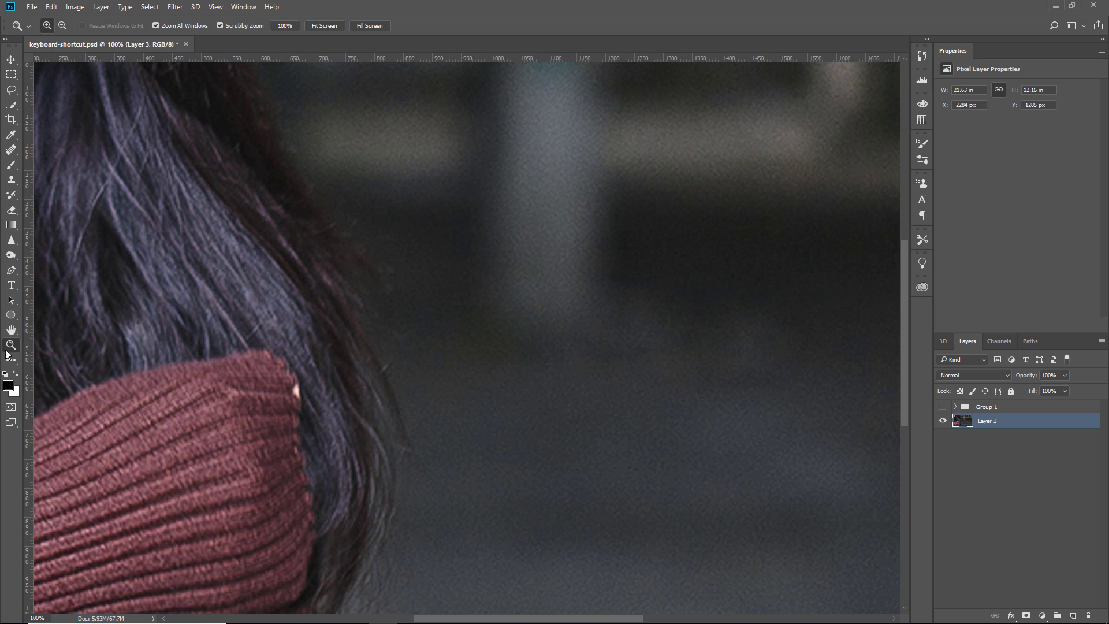
right_click(436, 323)
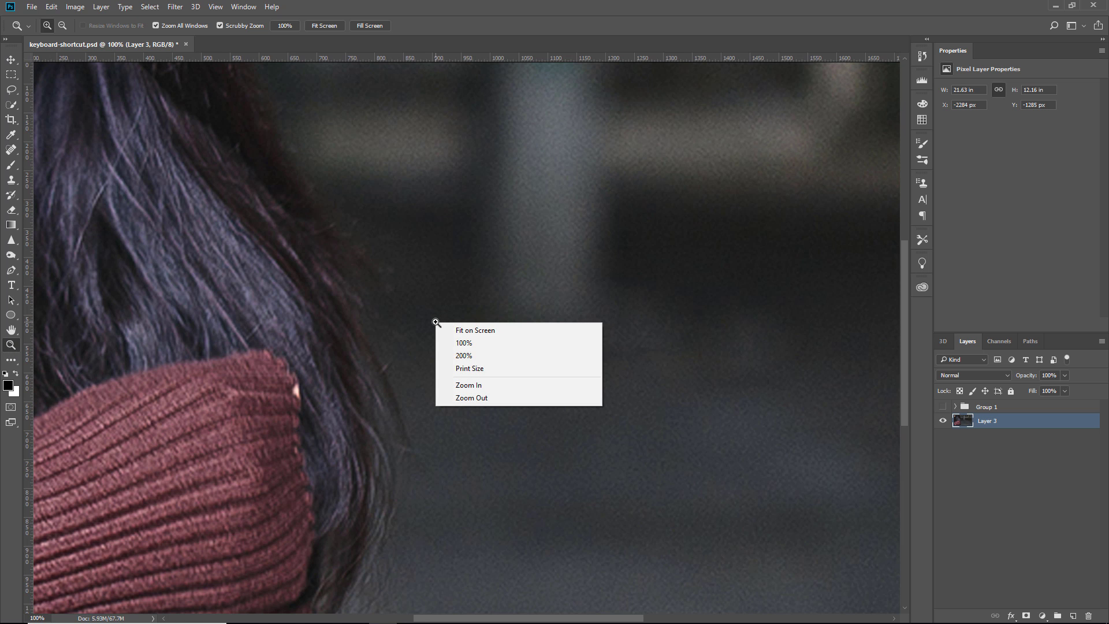
click(475, 330)
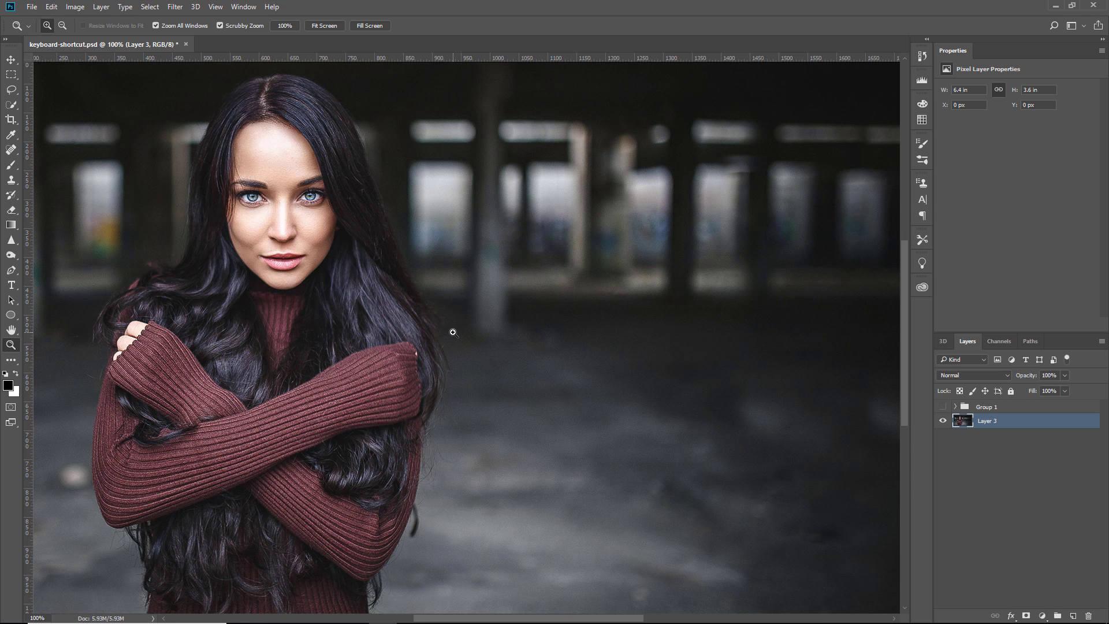
right_click(452, 332)
click(488, 412)
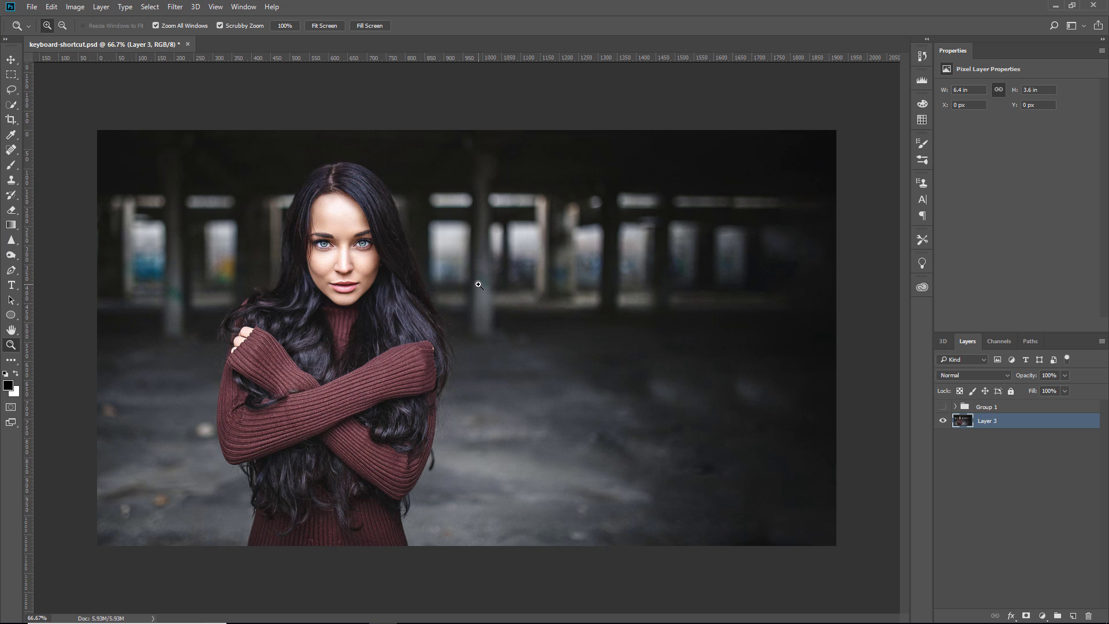
key(space+f)
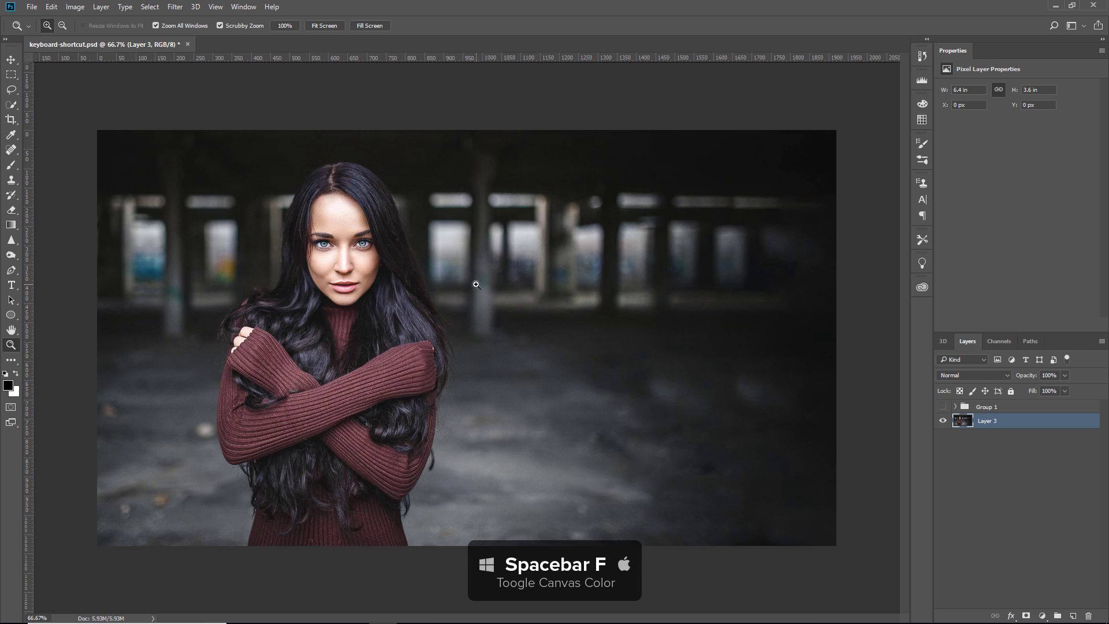
key(space+f)
key(space+f)
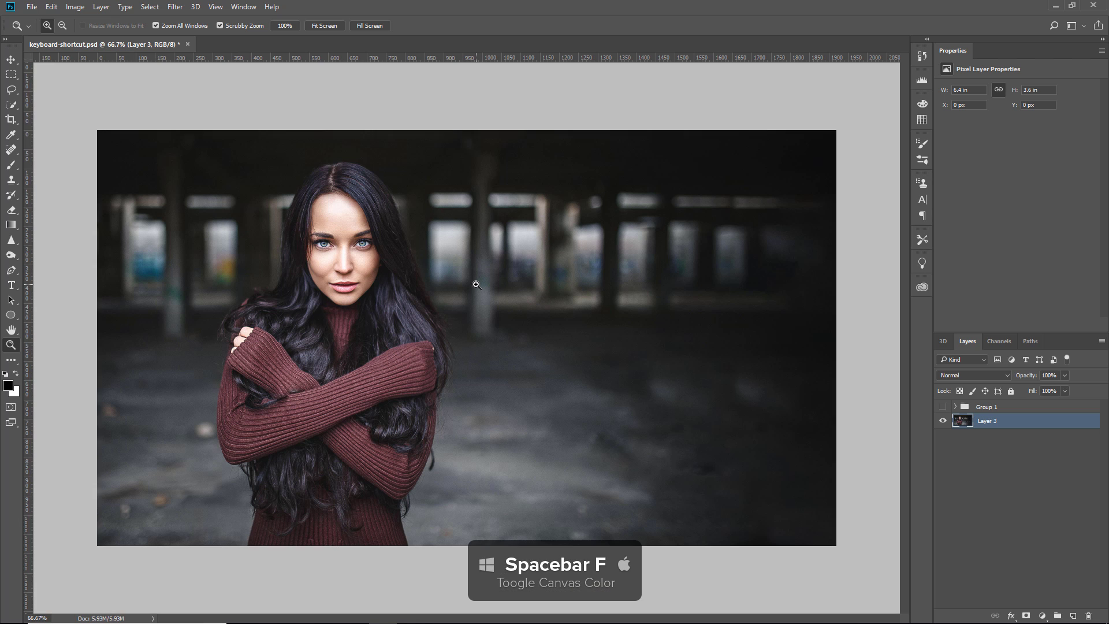
key(space+f)
key(space+f)
key(space+f)
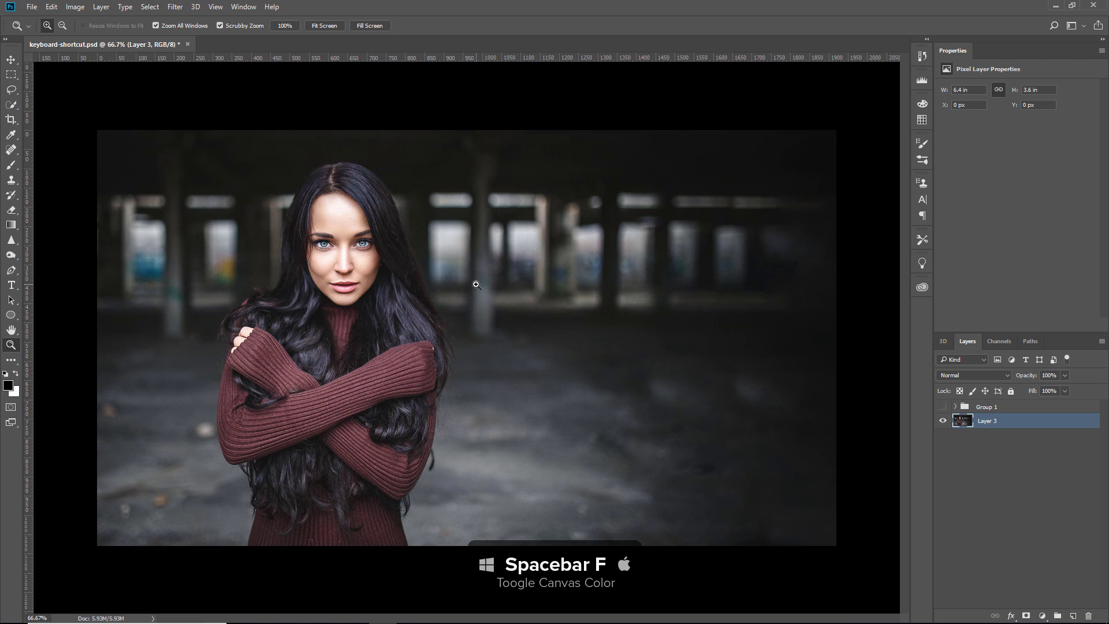
key(space+f)
key(space+f)
key(space+f)
key(space+f)
key(space+f)
key(space+f)
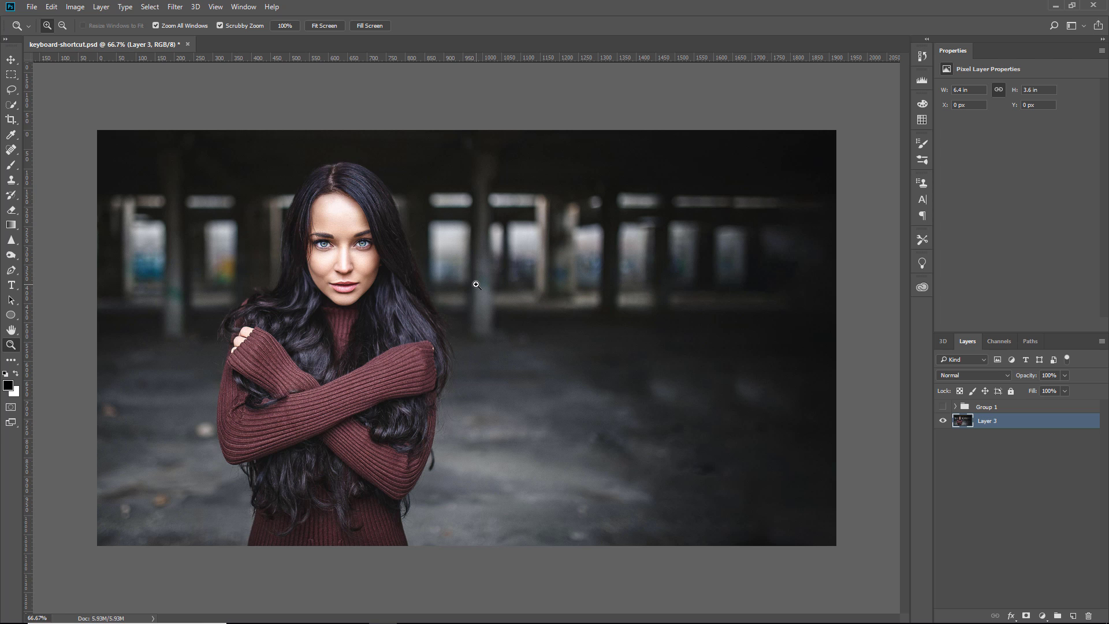
key(space+f)
key(space+f)
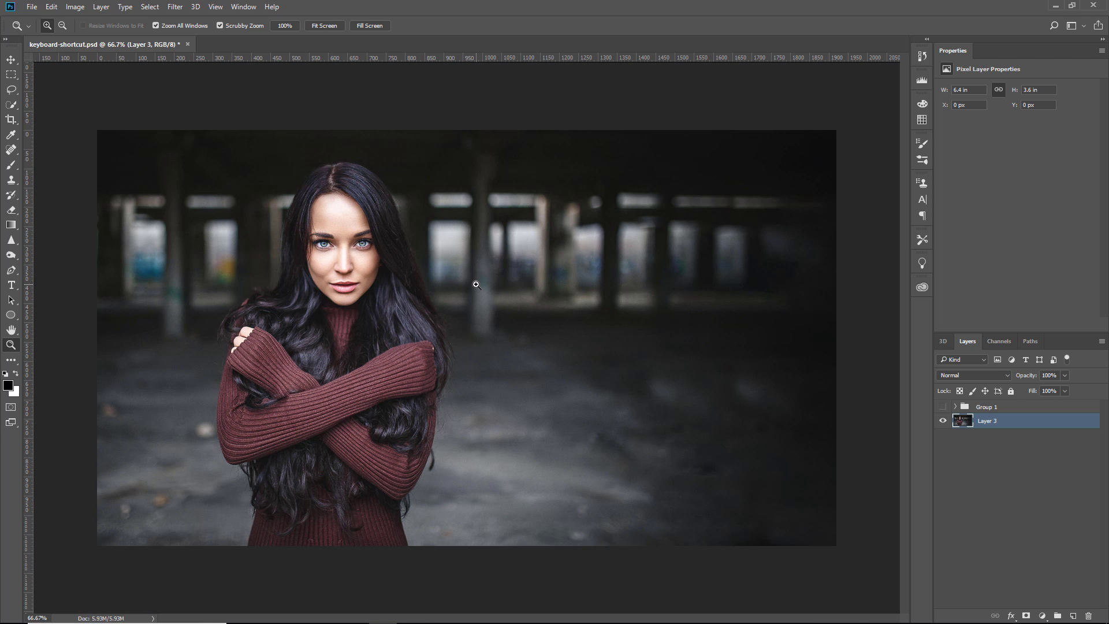
key(space+f)
key(space+f)
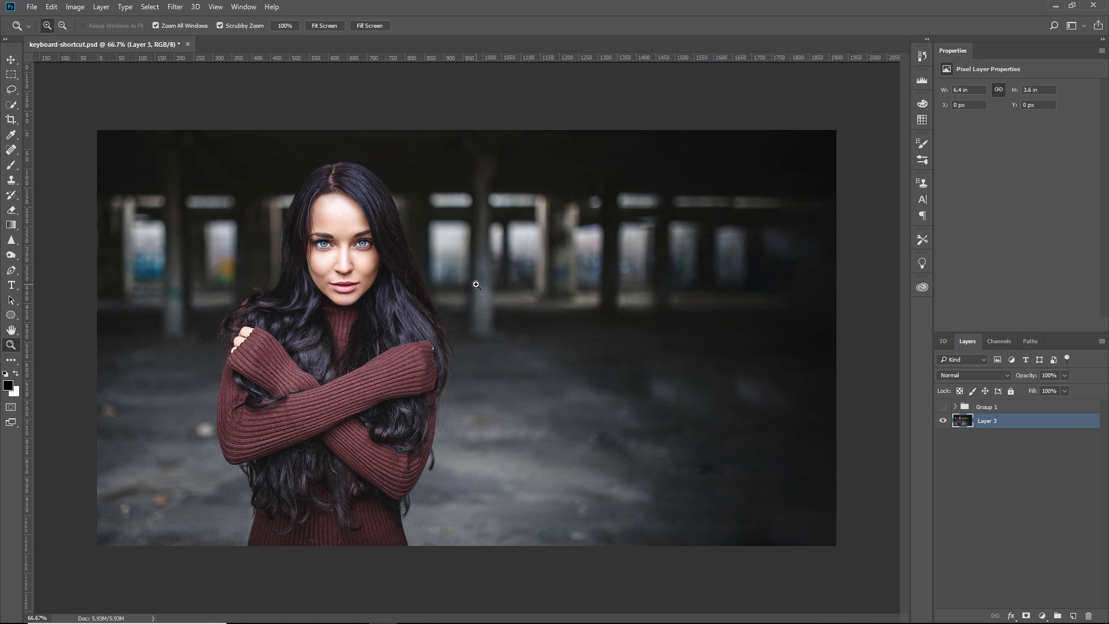
key(space+f)
Draw an oval selection around the woman's head, add a new layer, and fill it black.
key(m)
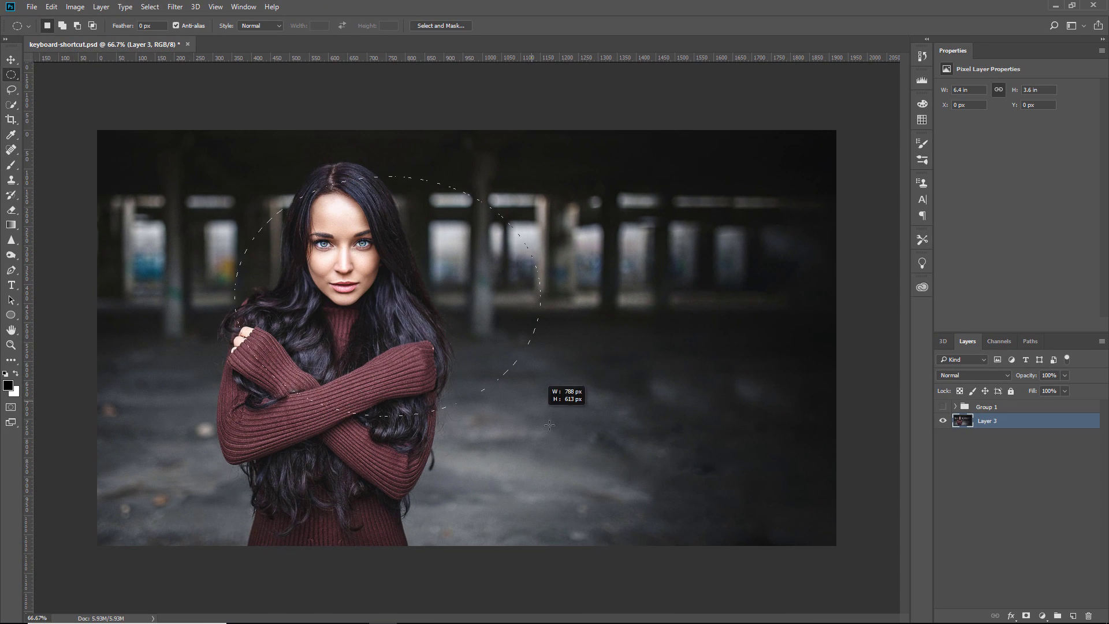
drag(260, 160, 557, 464)
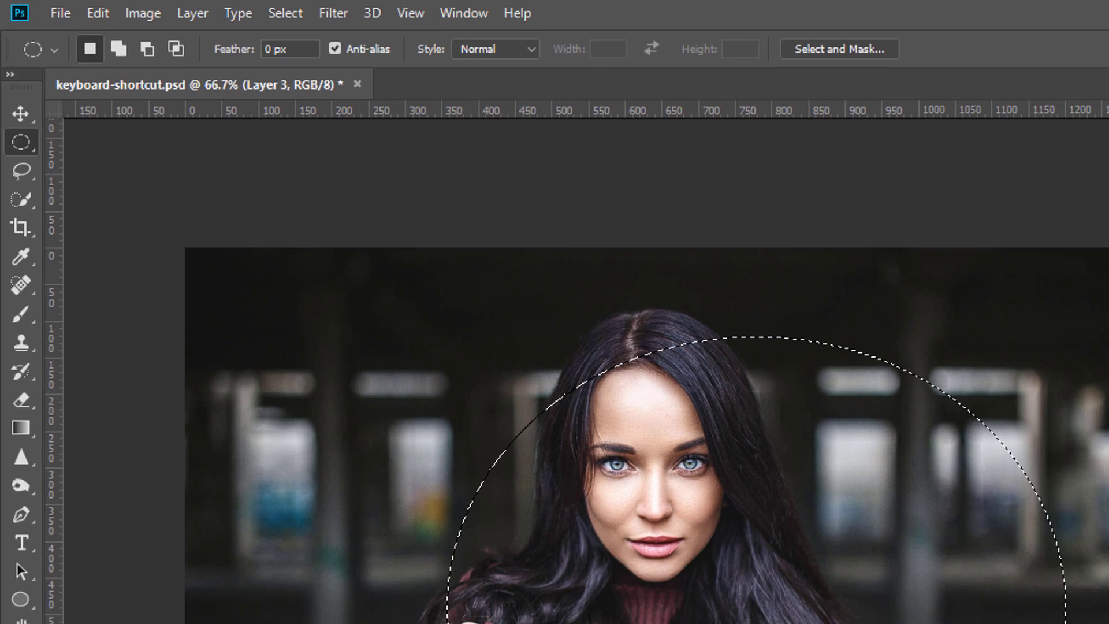
key(ctrl+shift+alt+n)
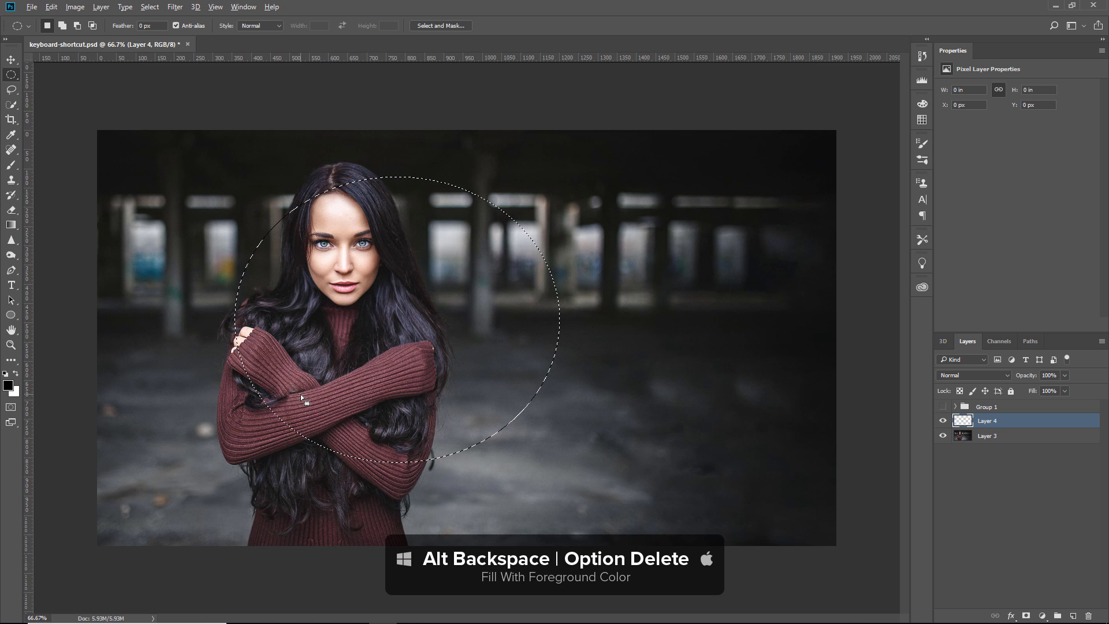
key(alt+BackSpace)
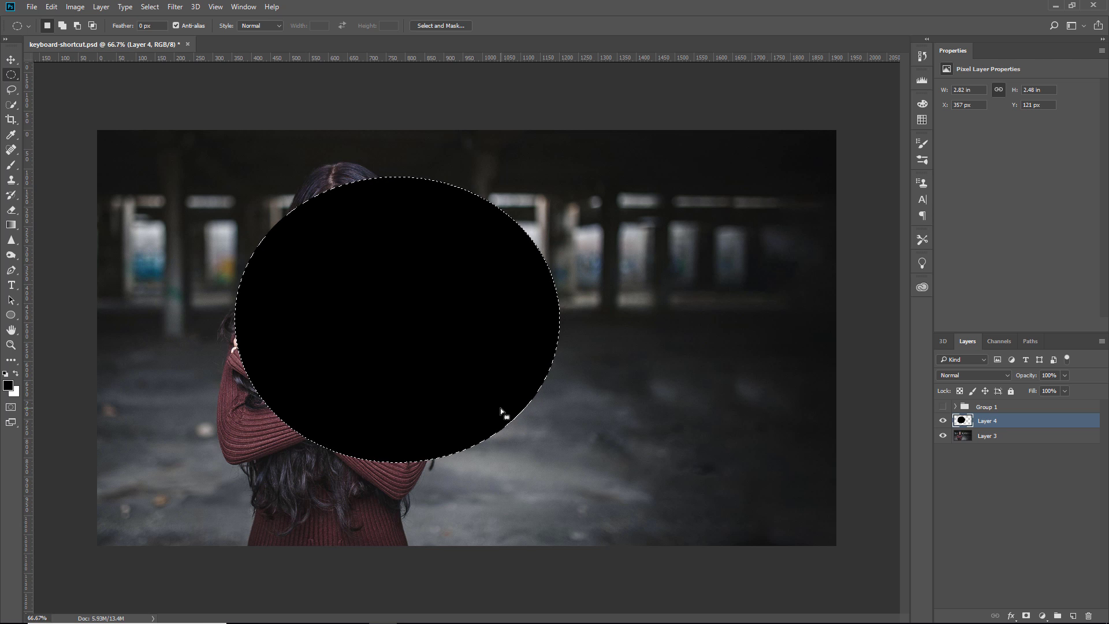
Undo the fill, deselect, and redraw the oval over her face and crossed arms.
key(ctrl+z)
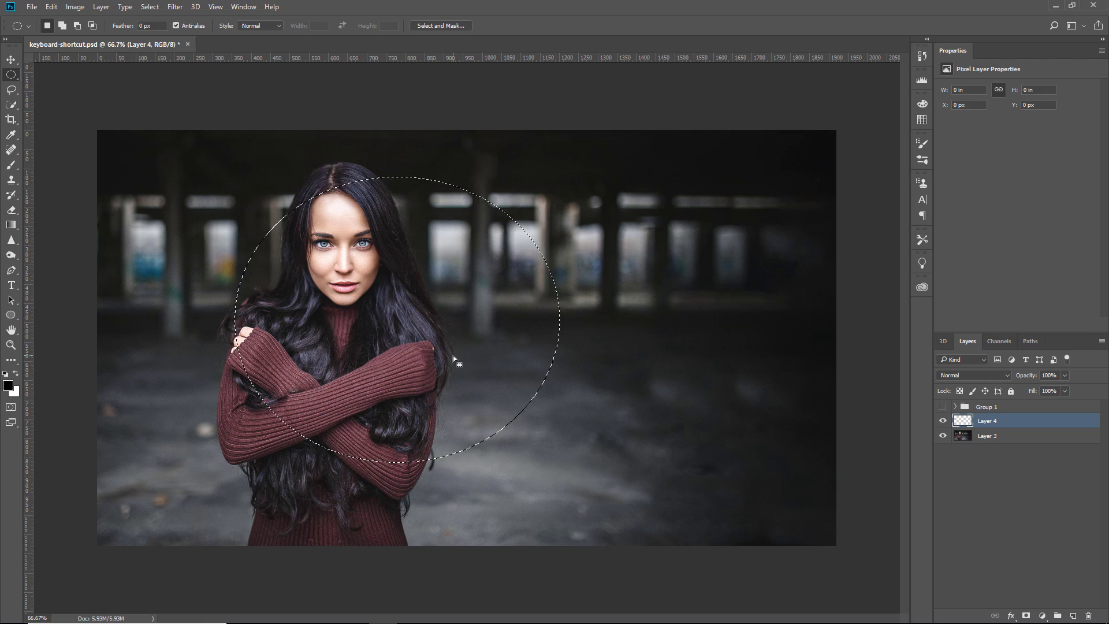
key(ctrl+d)
drag(223, 212, 459, 345)
drag(501, 419, 498, 459)
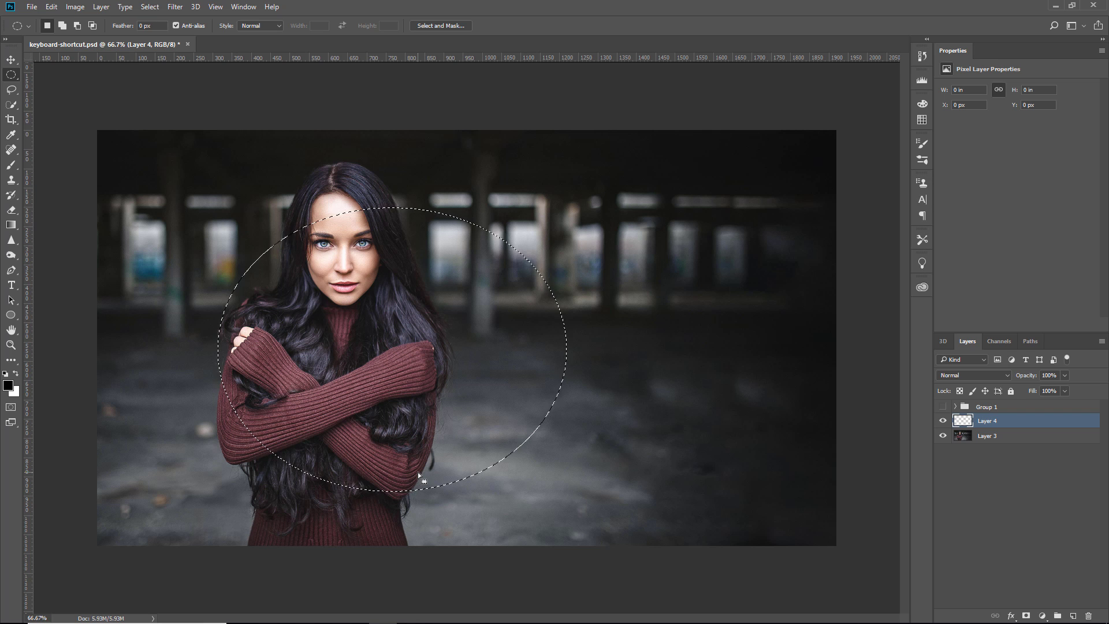
Feather the oval selection with Shift+F6 and fill it with black.
key(shift+F6)
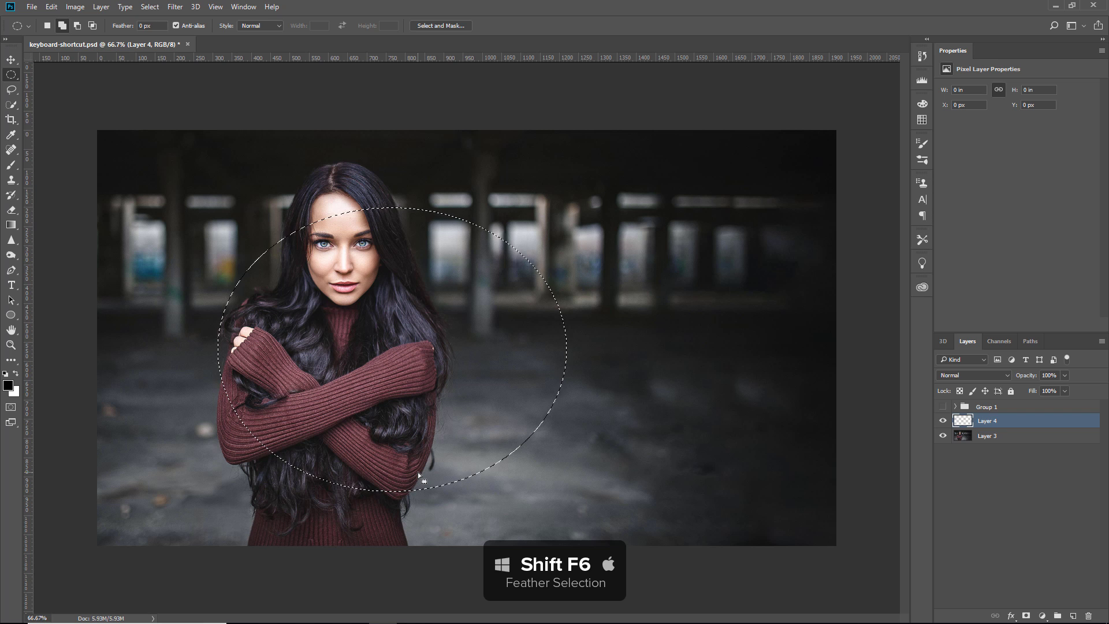
key(shift+F6)
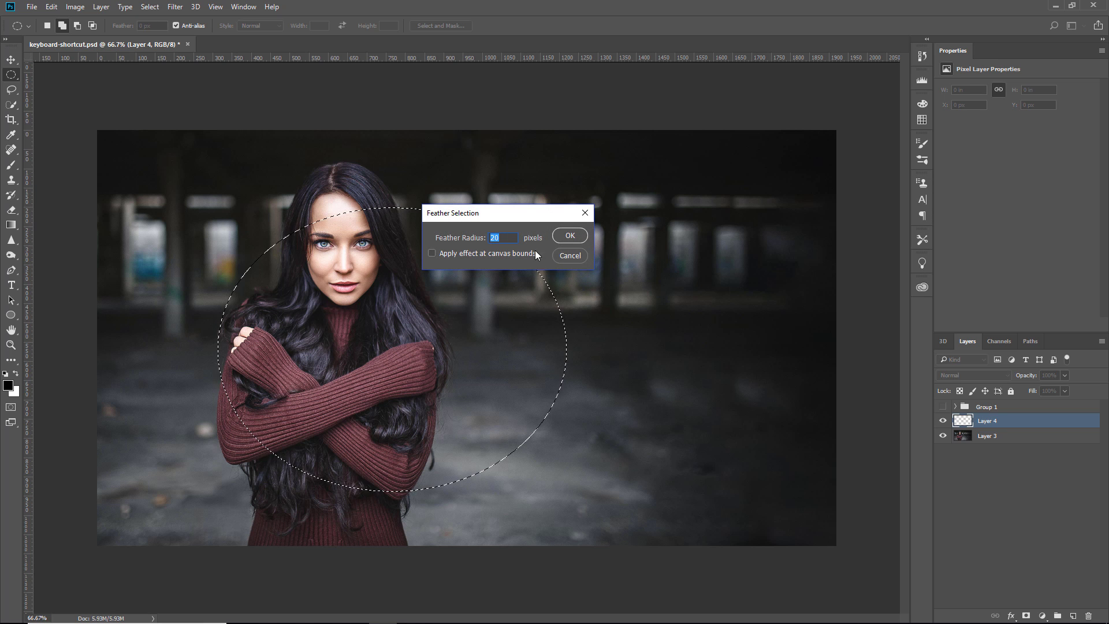
drag(492, 216, 595, 190)
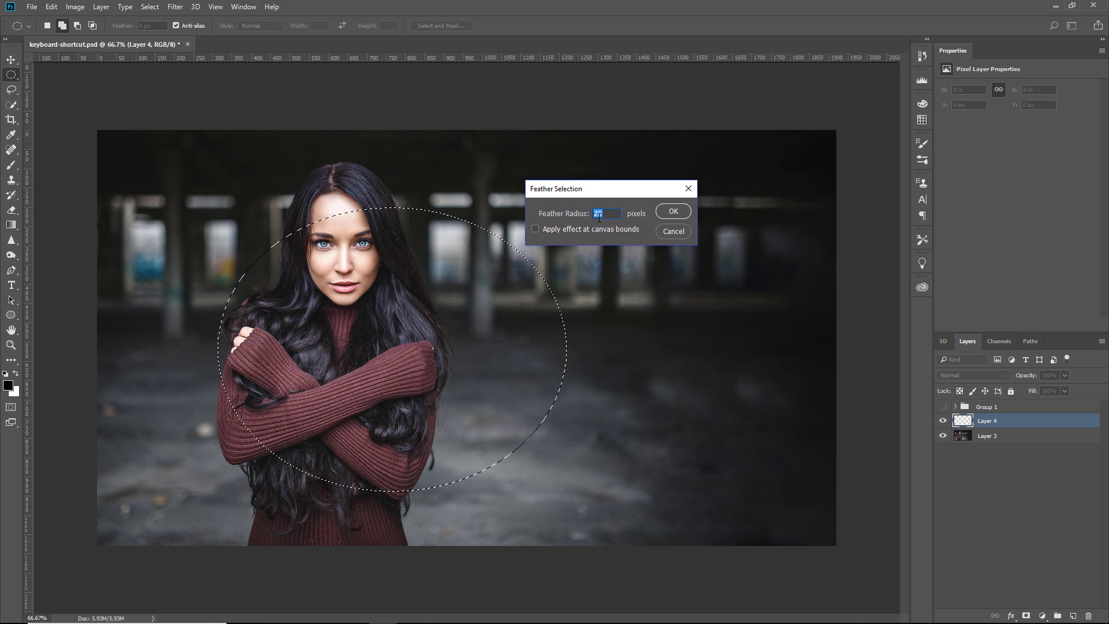
click(672, 212)
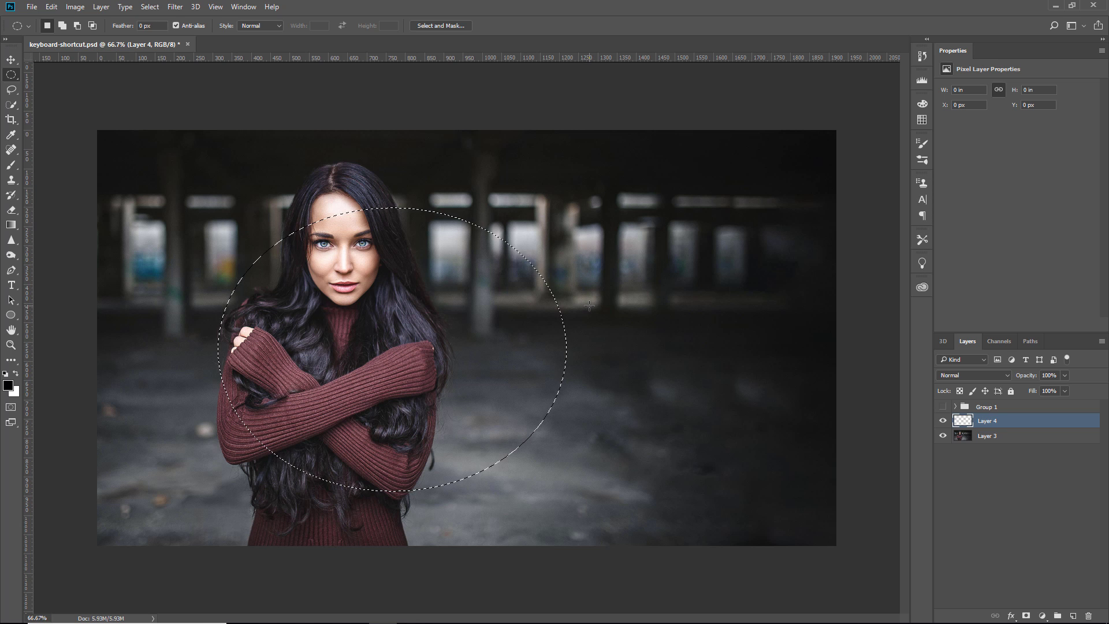
key(alt+BackSpace)
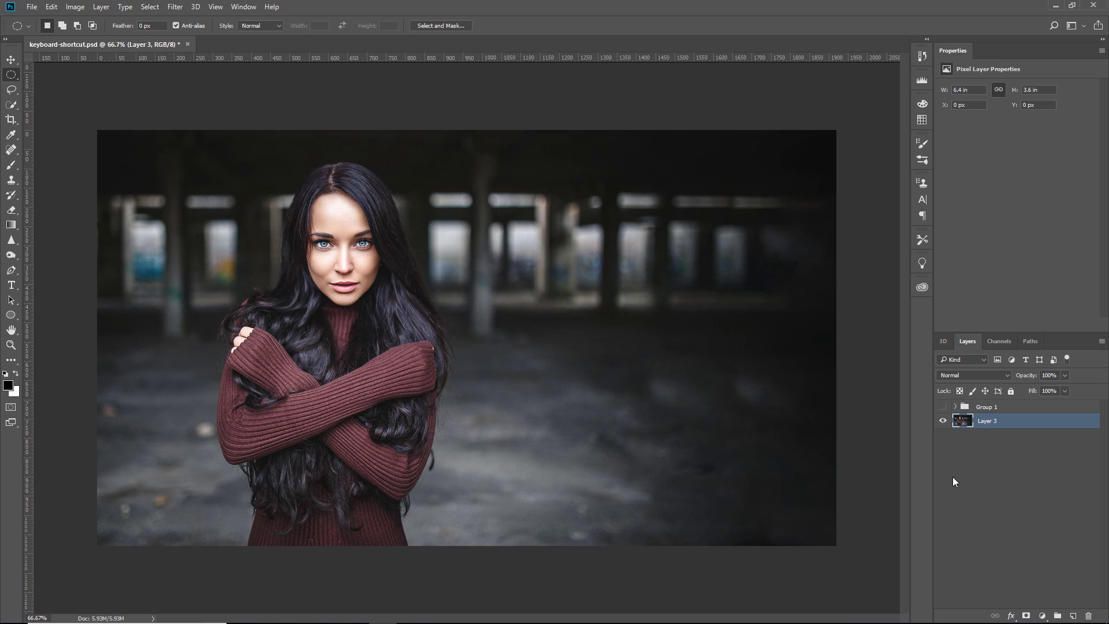
Zoom in on the crossed sleeves and swap the Dodge tool for the Burn tool.
click(11, 255)
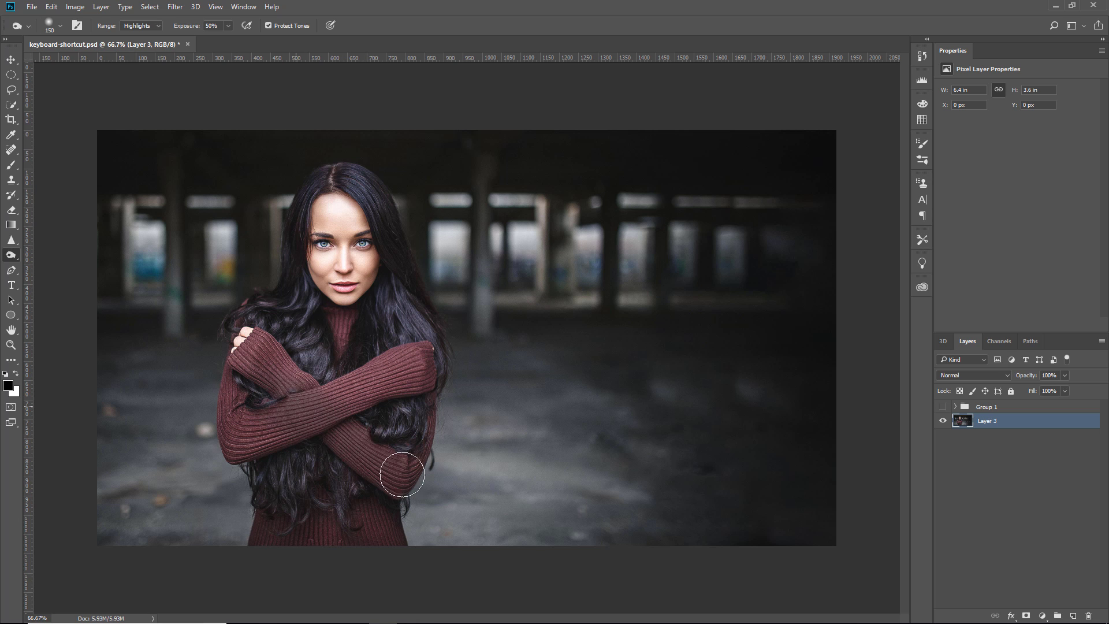
key(z)
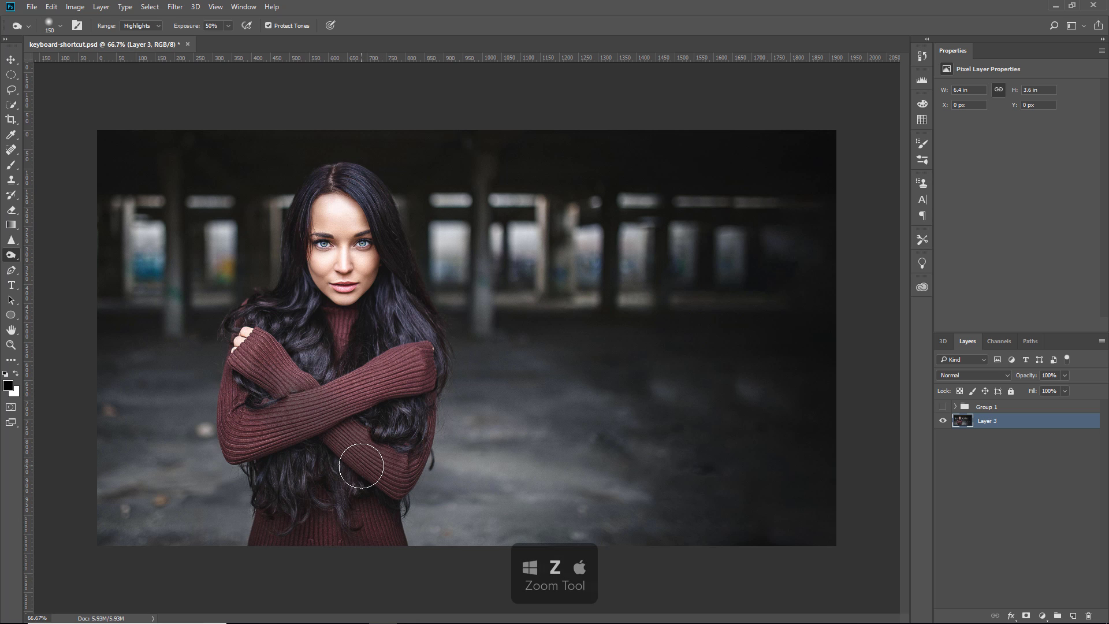
click(323, 426)
click(451, 332)
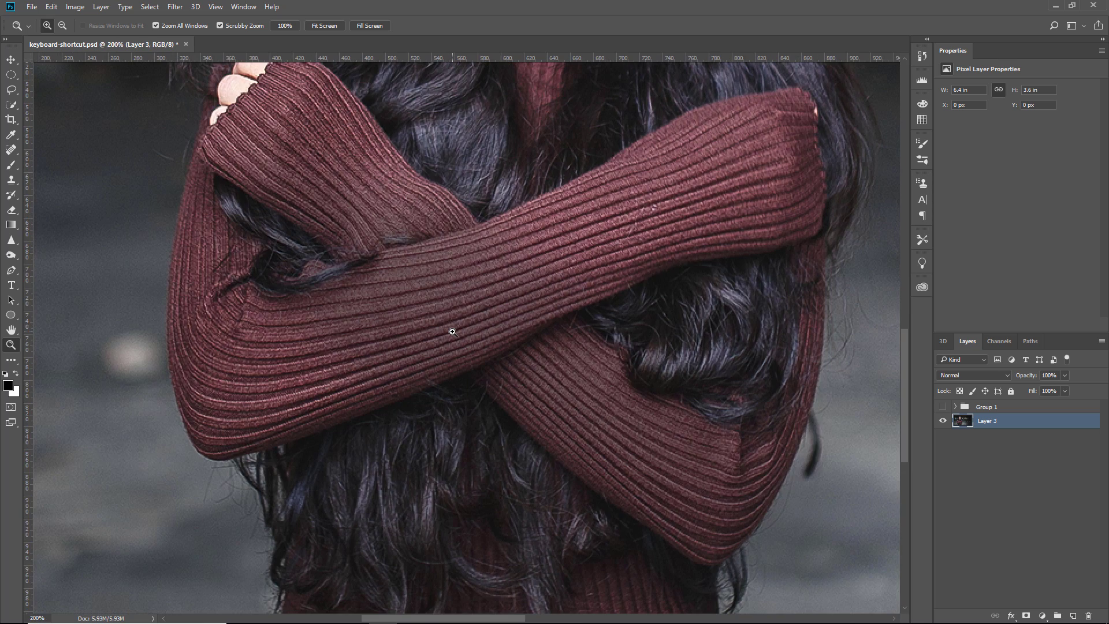
key(o)
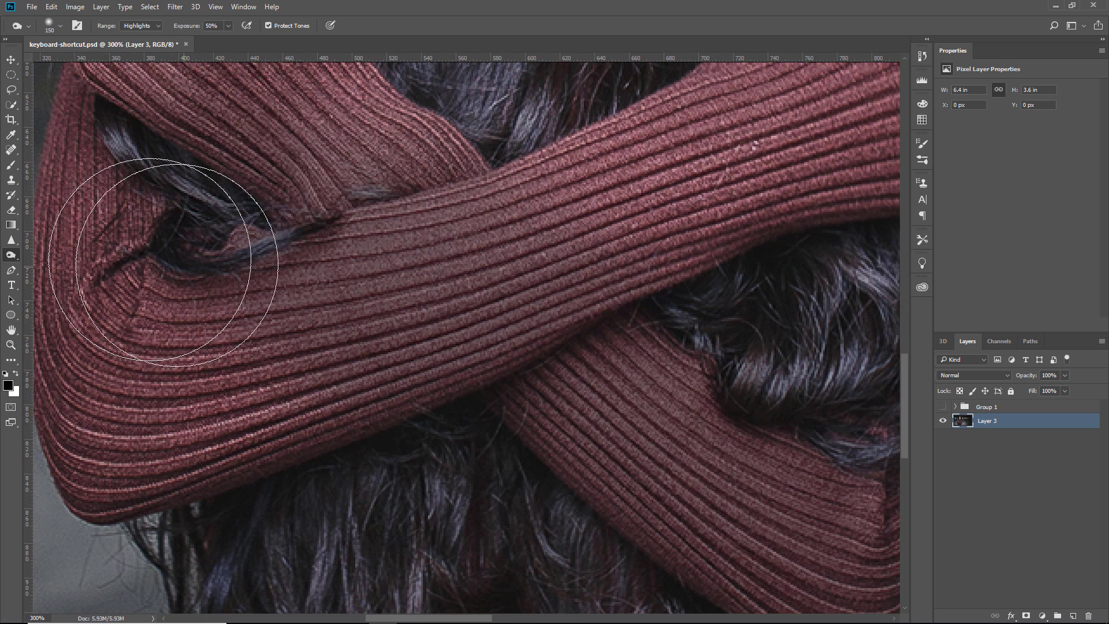
right_click(16, 257)
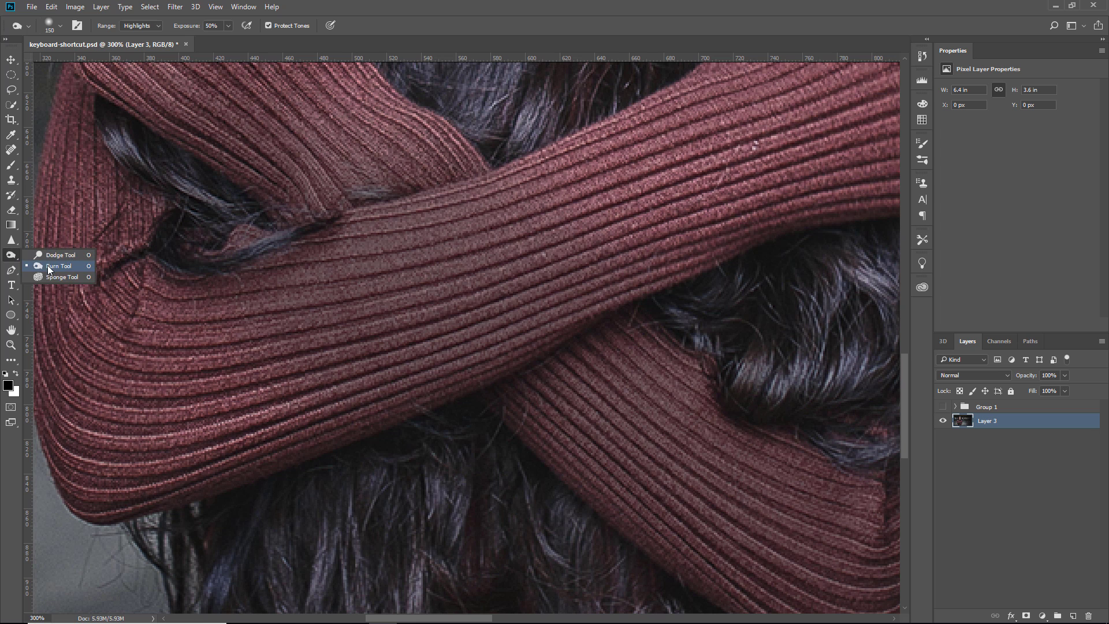
click(59, 265)
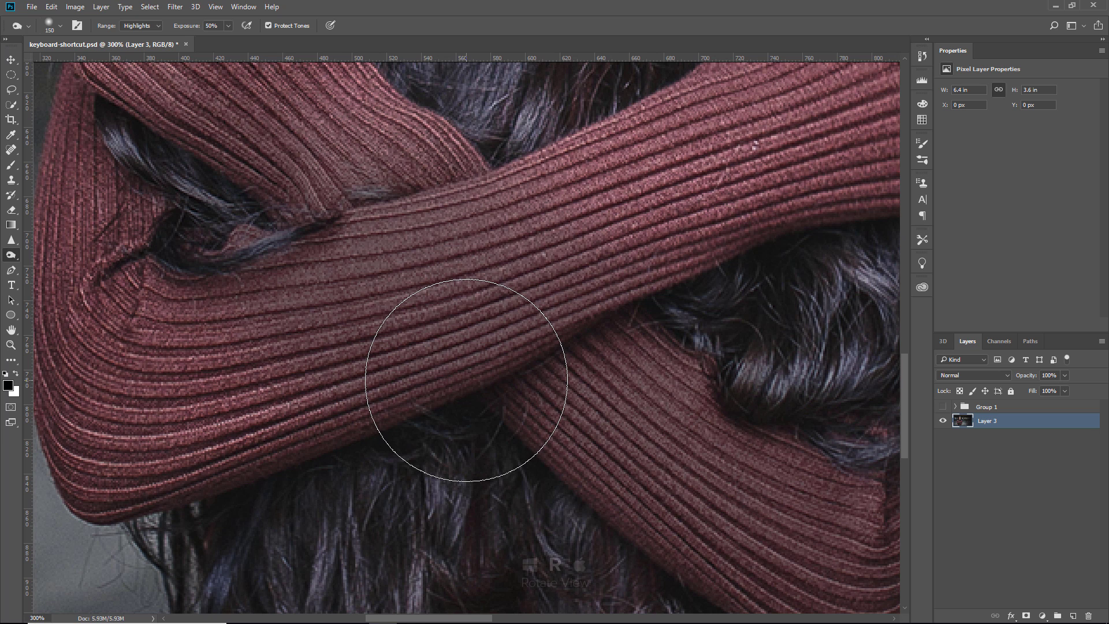
Tilt the view of the sleeves to several angles with the Rotate View tool.
key(r)
mouse_move(460, 380)
mouse_down()
mouse_move(521, 395)
mouse_move(429, 304)
mouse_up()
key(r)
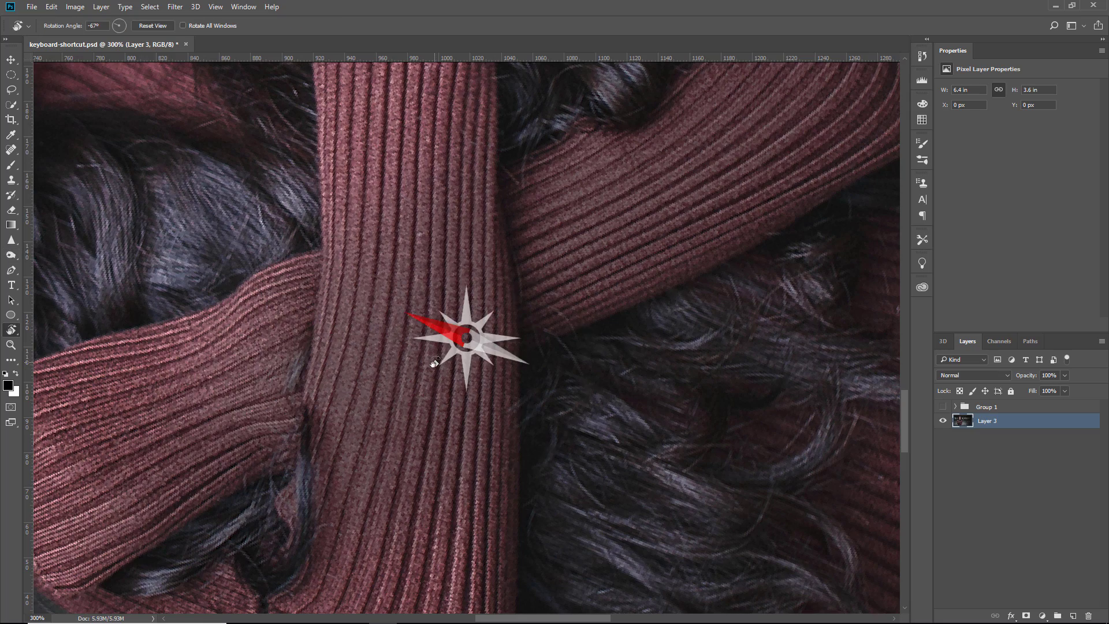
key(Escape)
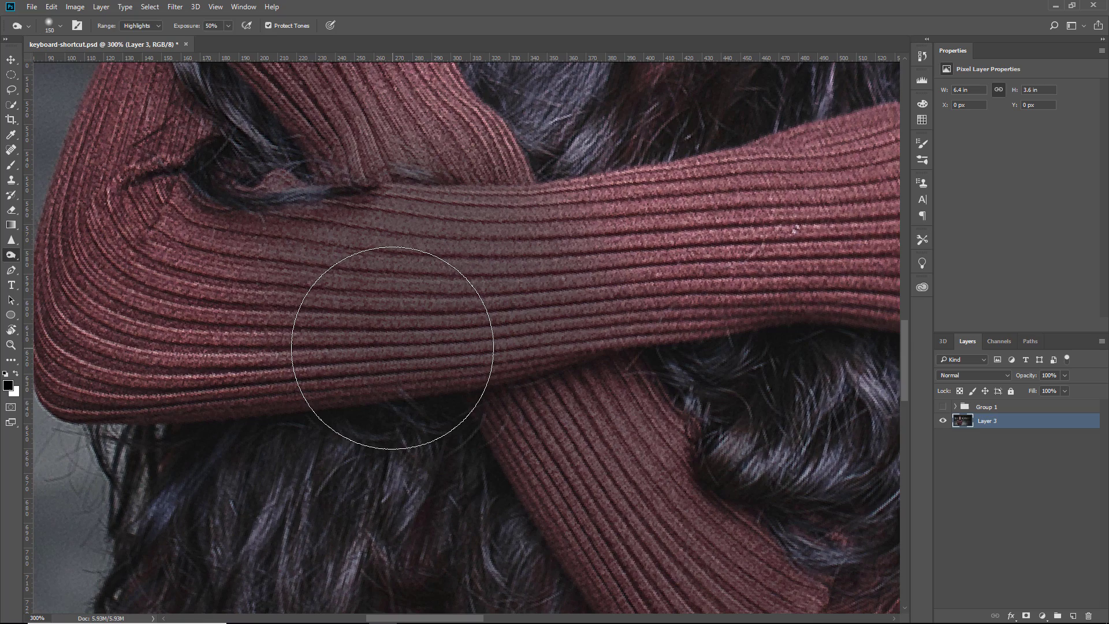
key(r)
drag(393, 343, 434, 392)
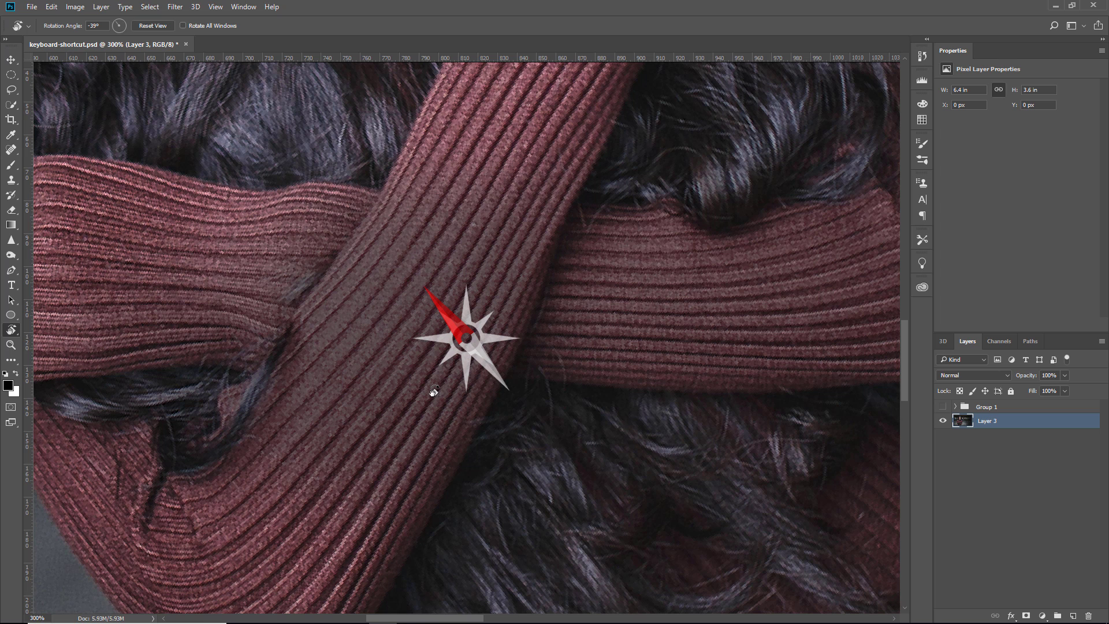
drag(433, 392, 434, 392)
key(o)
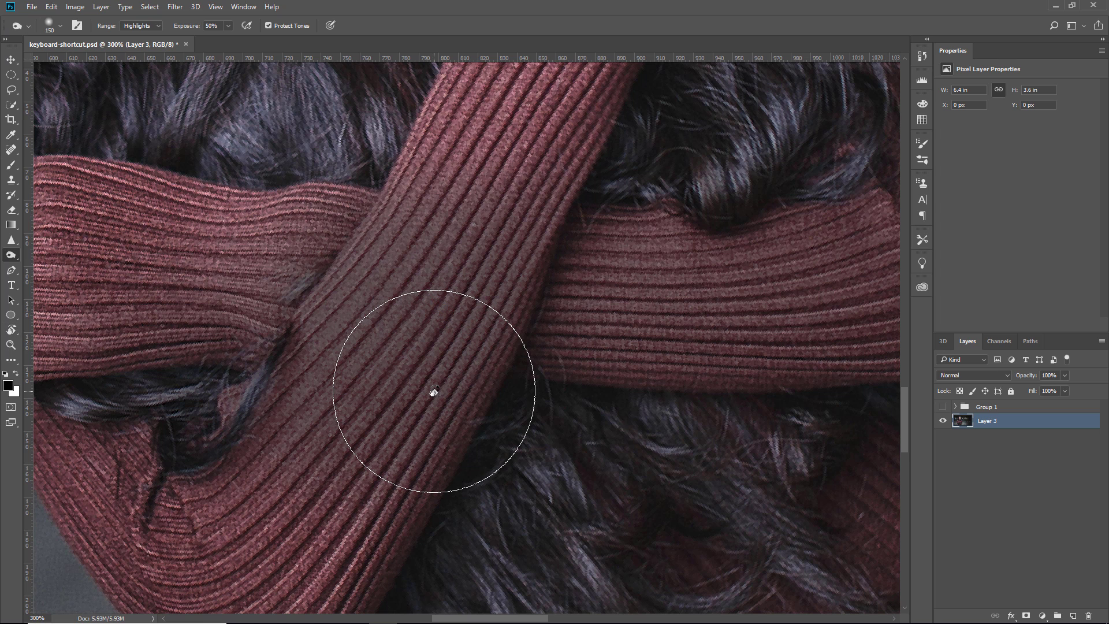
key(r)
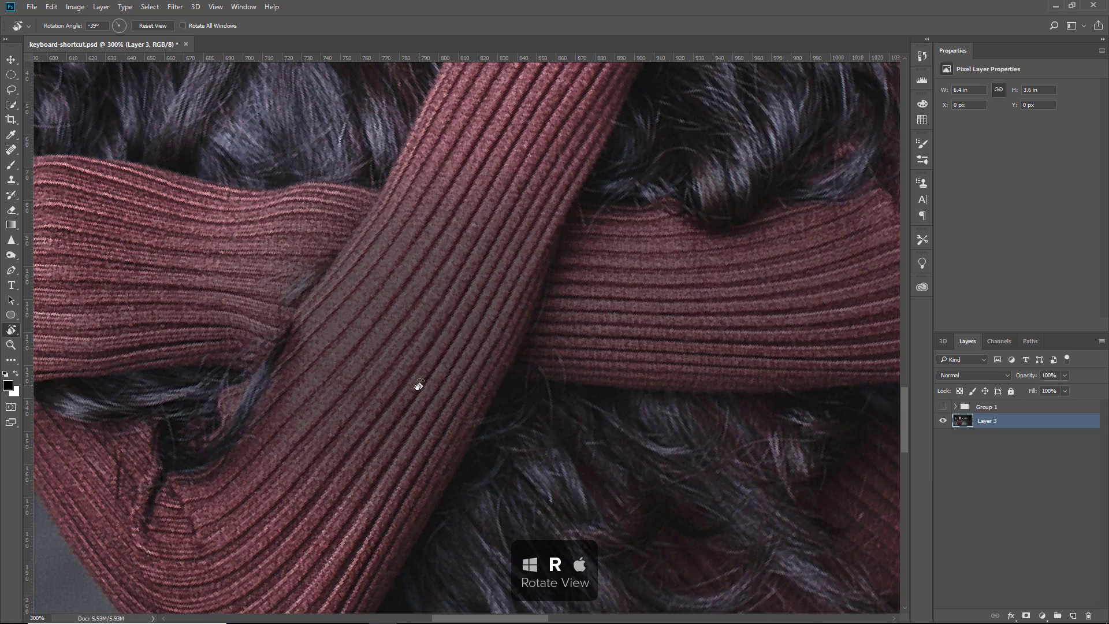
drag(418, 385, 455, 414)
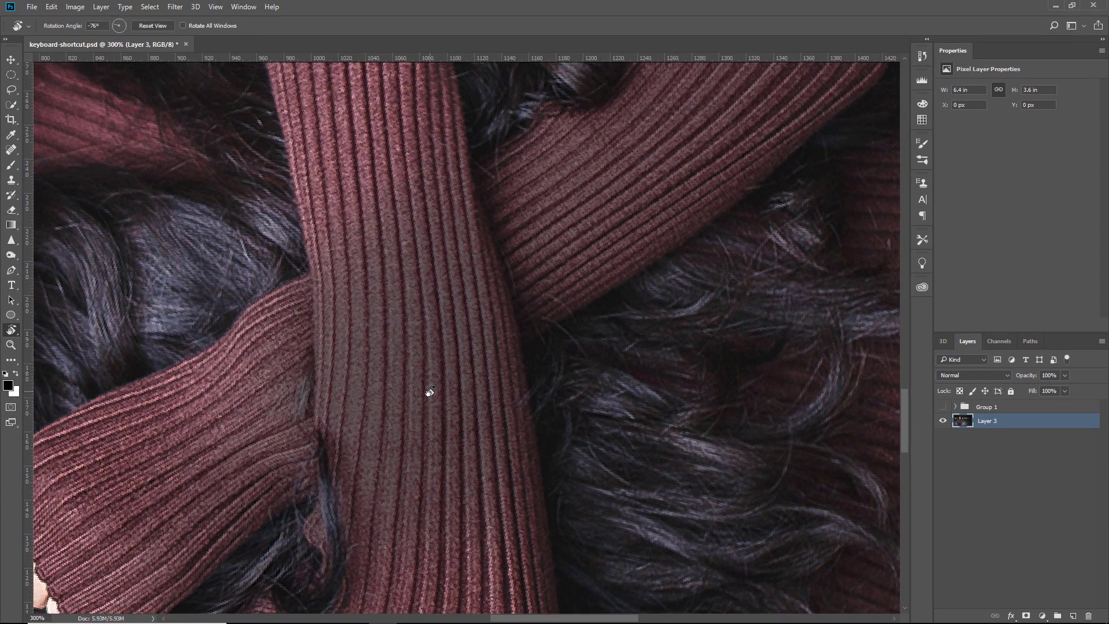
Reset the view upright and fit the whole portrait using the Hand tool.
double_click(11, 332)
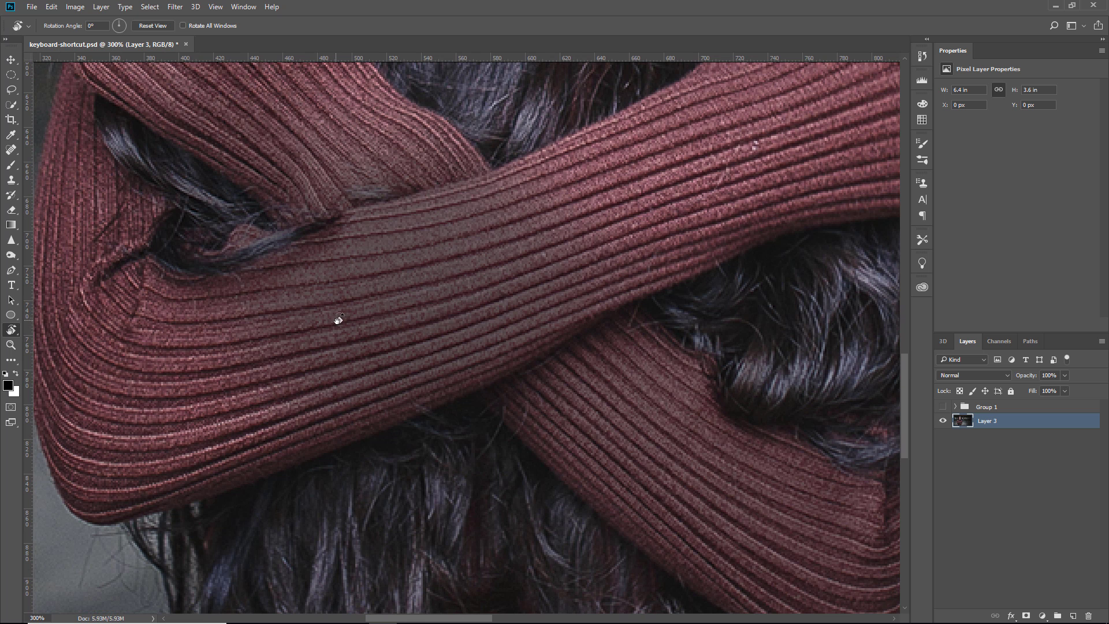
right_click(10, 331)
click(79, 328)
double_click(12, 330)
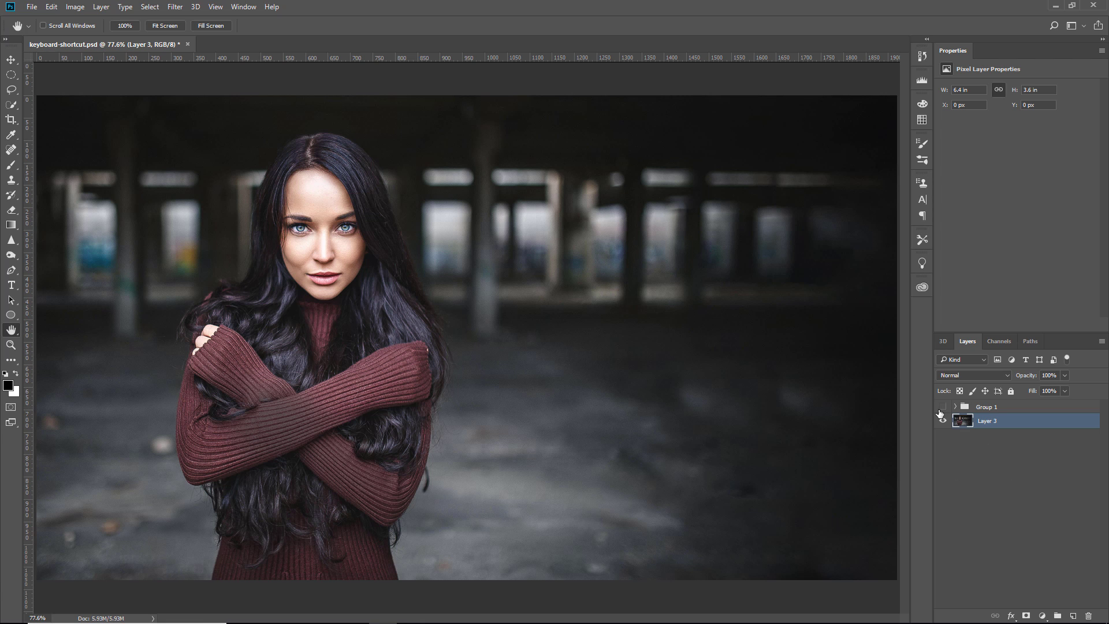
Show and expand Group 1, select the Ellipse 2 dot layer, and show guides with Ctrl+H.
click(943, 407)
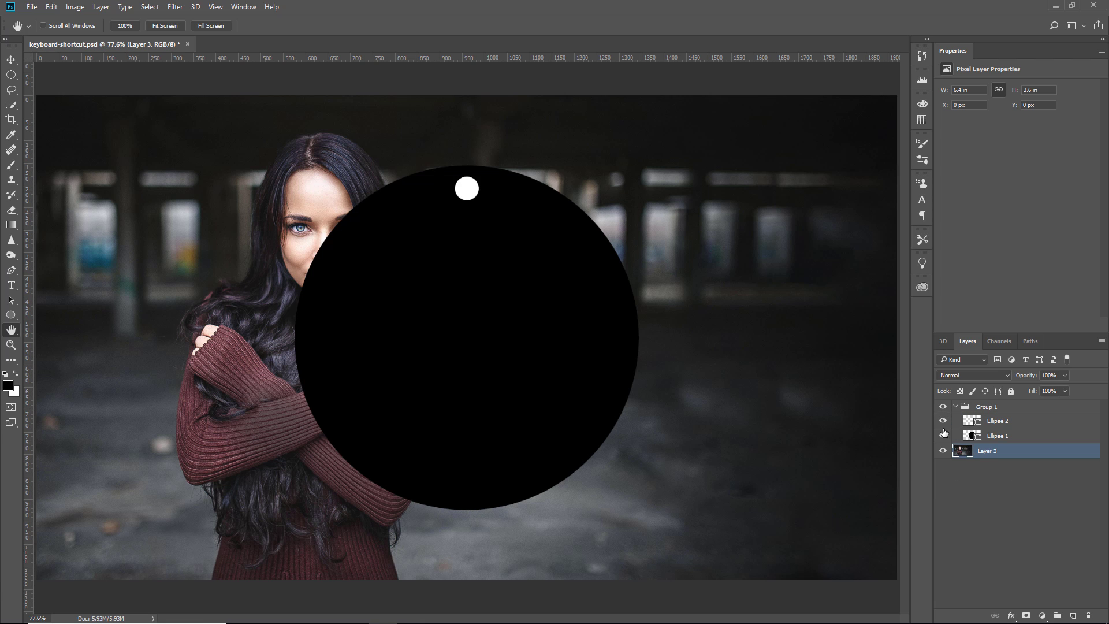
click(942, 422)
click(942, 422)
click(974, 423)
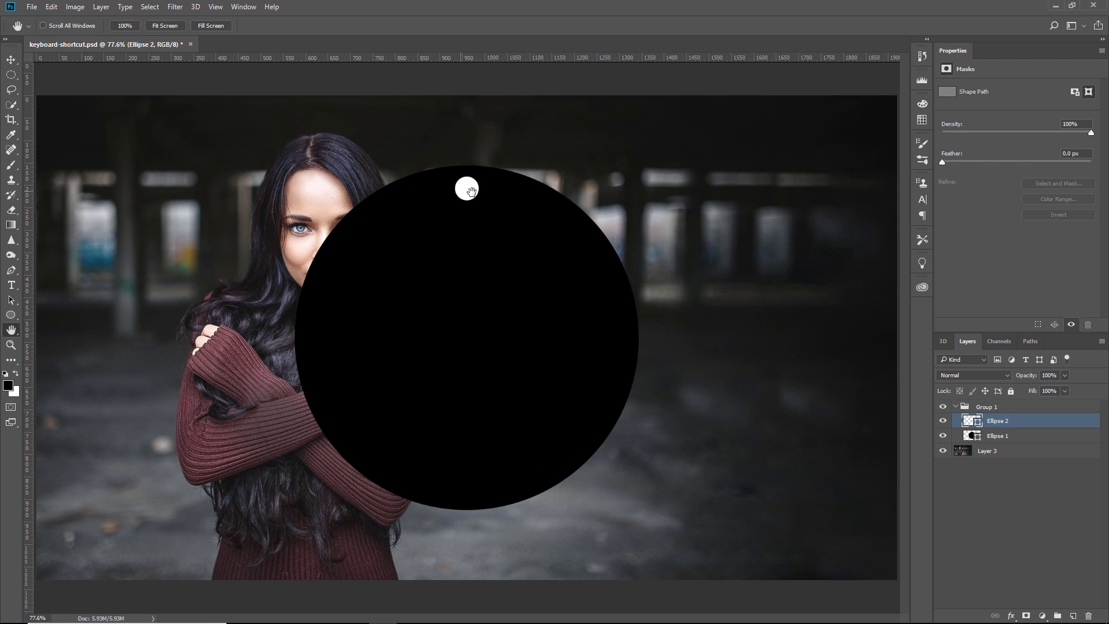
click(942, 420)
key(ctrl+h)
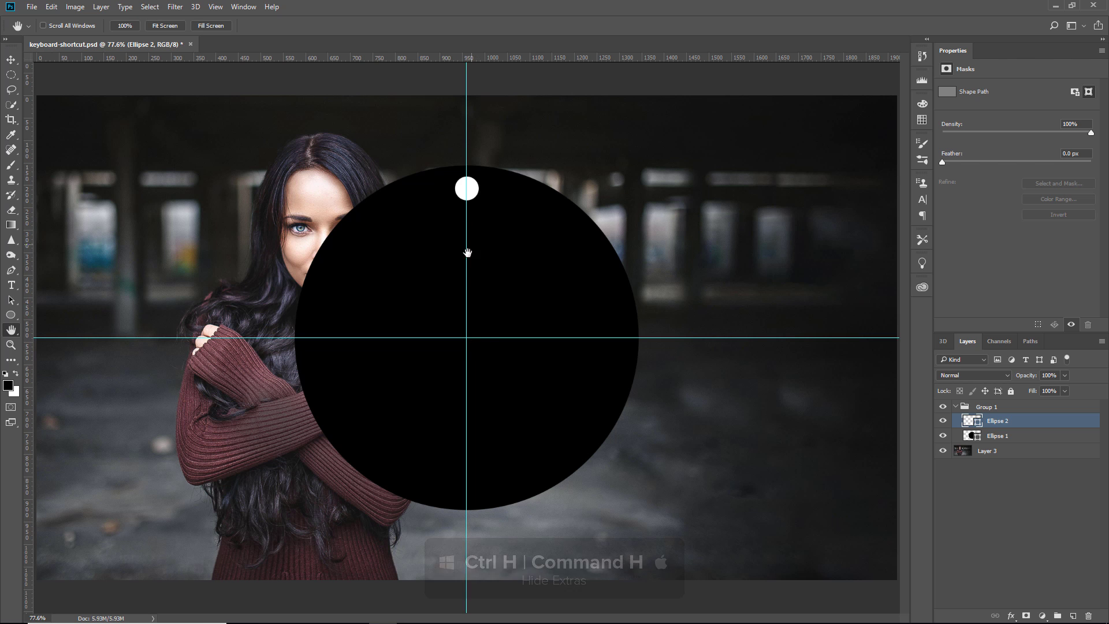
Rotate the white dot 20° about the guide intersection, commit, and repeat on a copy.
key(ctrl+t)
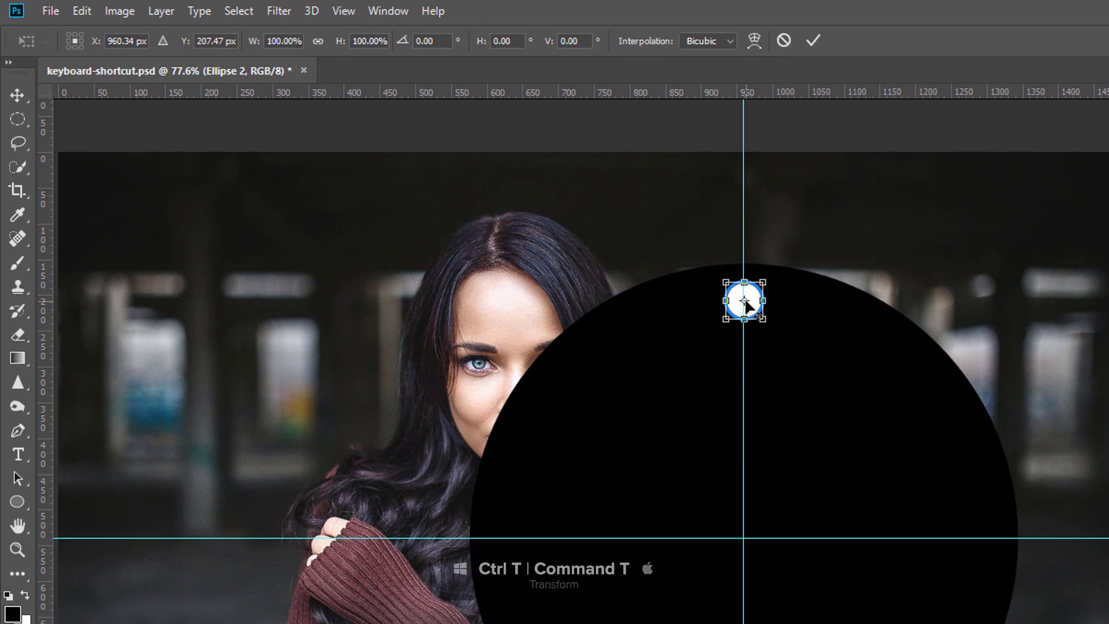
drag(744, 358, 743, 539)
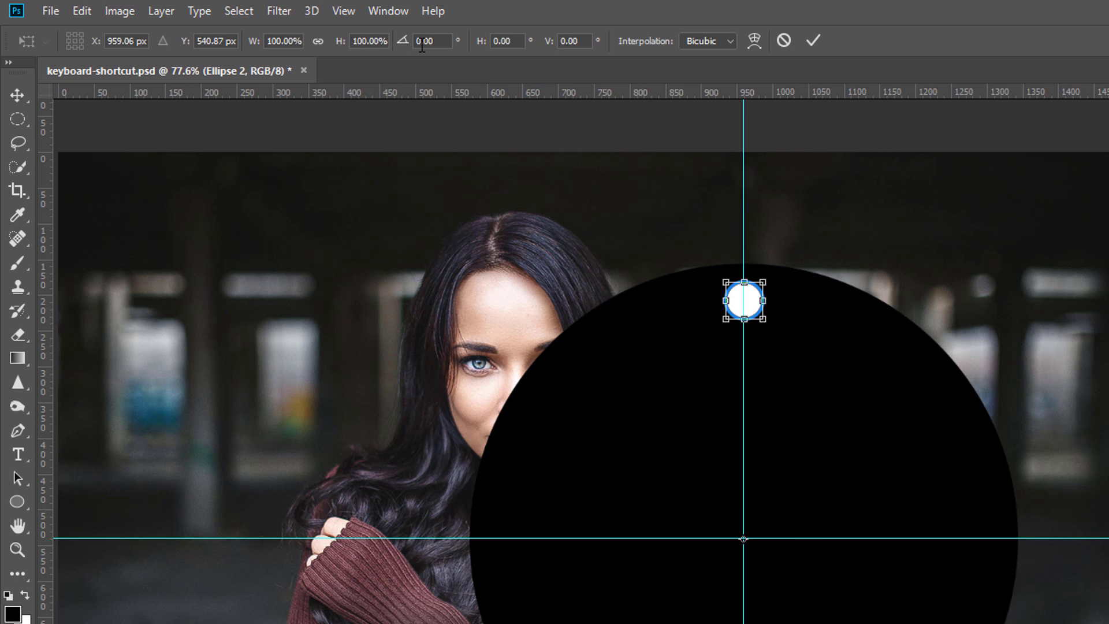
click(422, 41)
text(20)
key(Return)
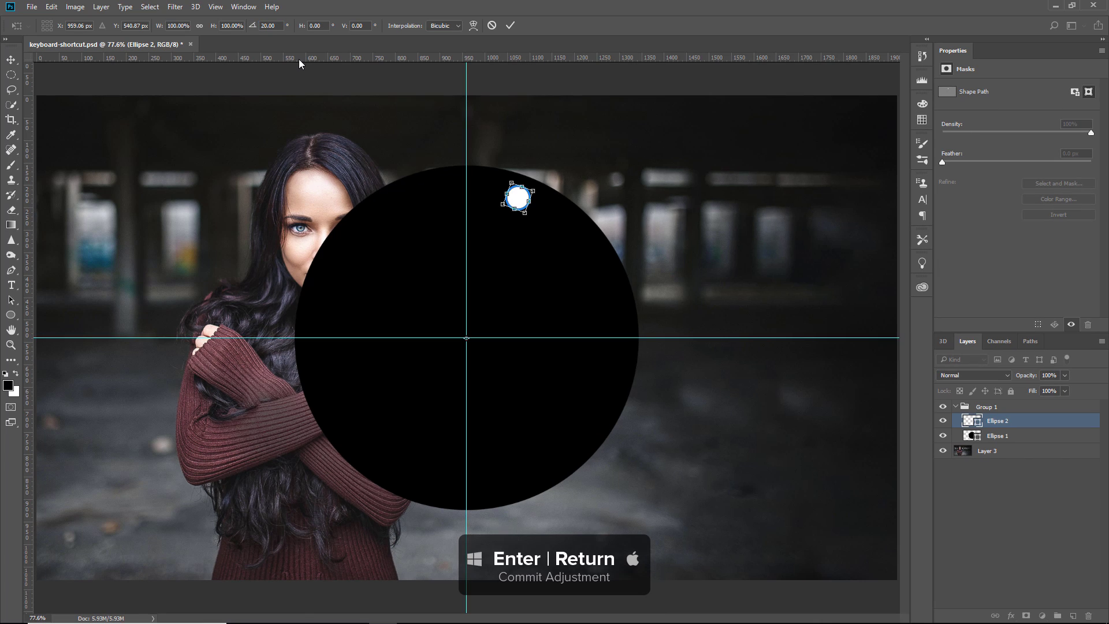
key(Return)
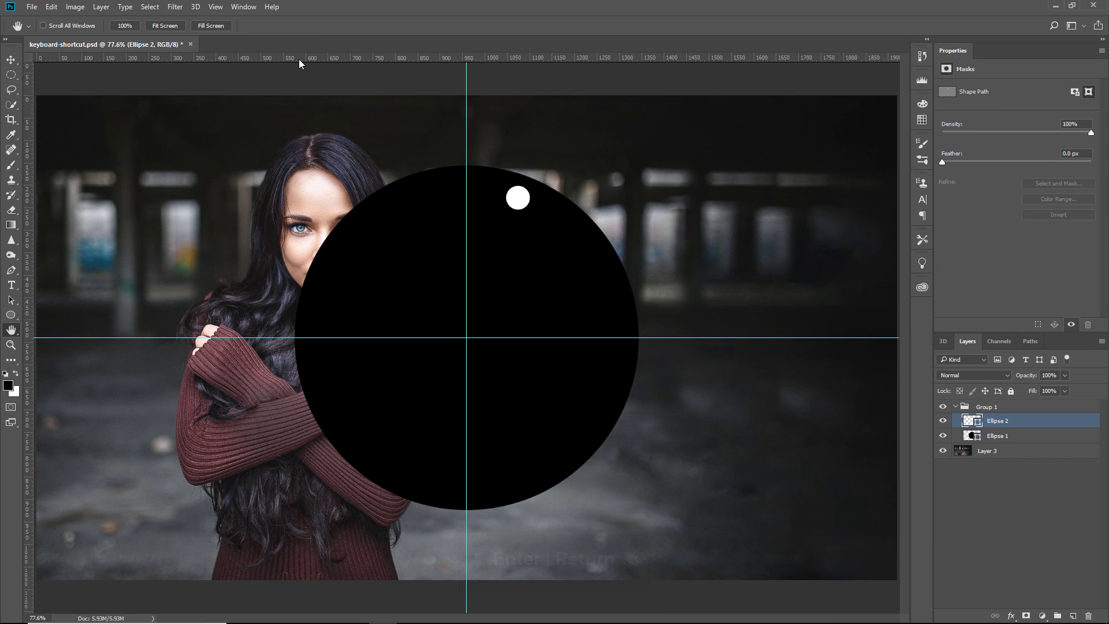
key(h)
key(ctrl+alt+shift+t)
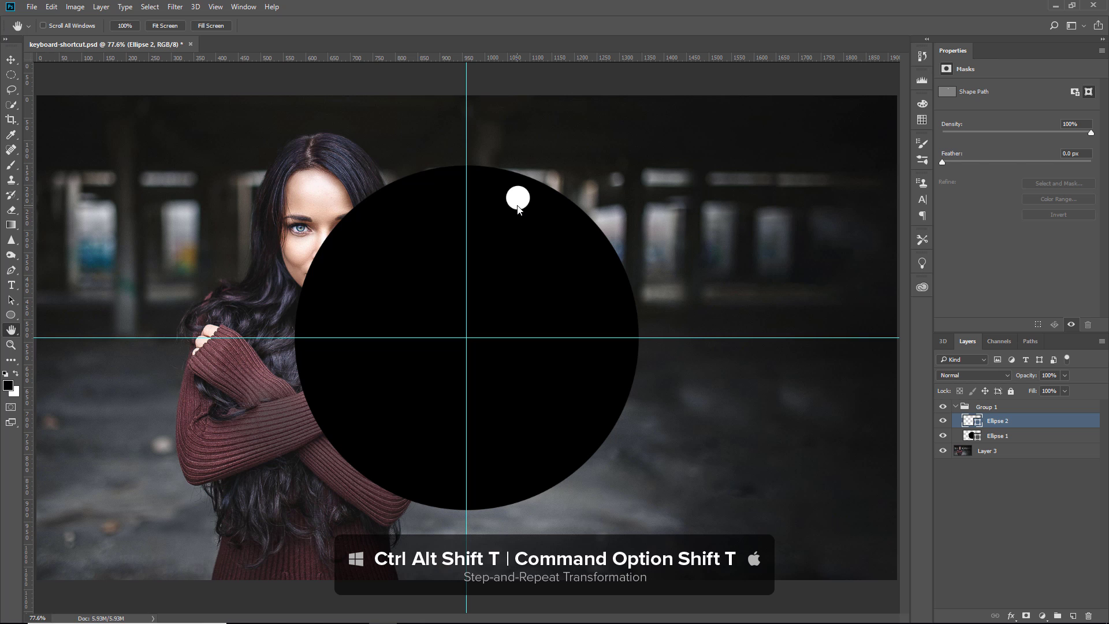
Step-and-repeat the 20° rotation on new dot copies, up to Ellipse 2 copy 13.
key(ctrl+alt+shift+t)
key(ctrl+alt+shift+t)
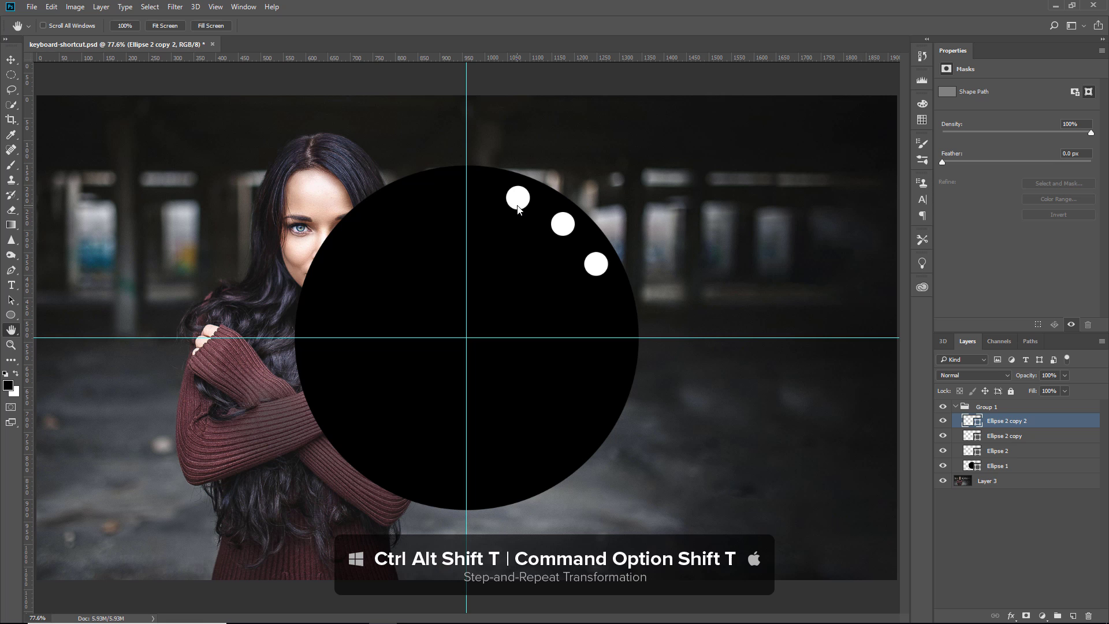
key(ctrl+alt+shift+t)
key(ctrl+alt+shift+t)
key(ctrl+alt+shift+t)
key(ctrl+alt+shift+t)
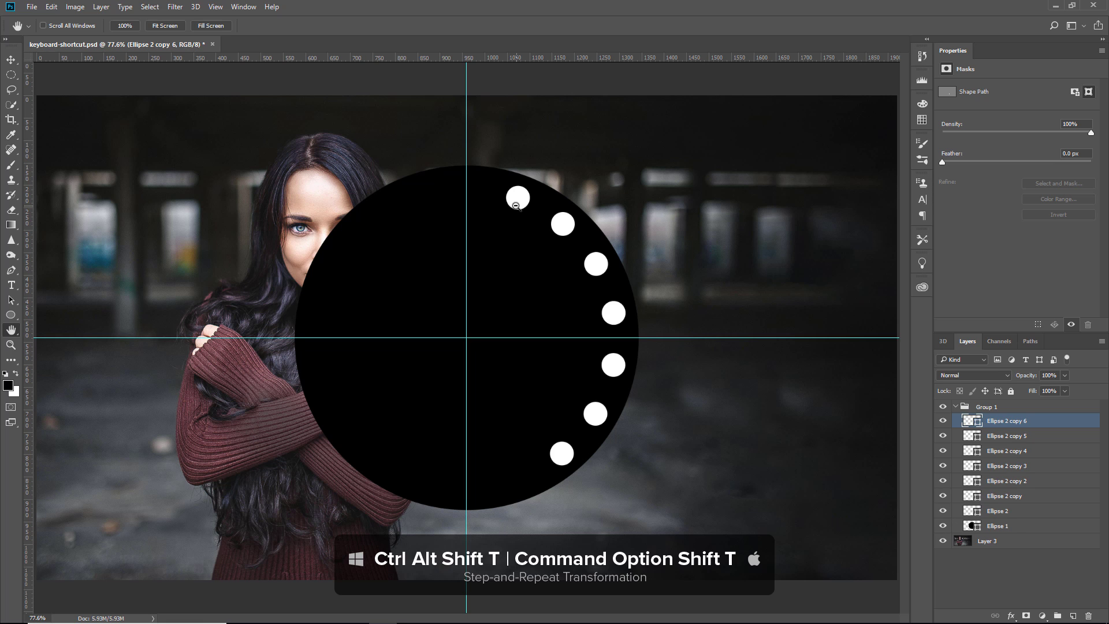
key(ctrl+alt+shift+t)
key(ctrl+alt+shift+t)
key(ctrl+alt+shift+t)
key(ctrl+alt+shift+t)
key(ctrl+alt+shift+t)
key(ctrl+alt+shift+t)
key(ctrl+alt+shift+t)
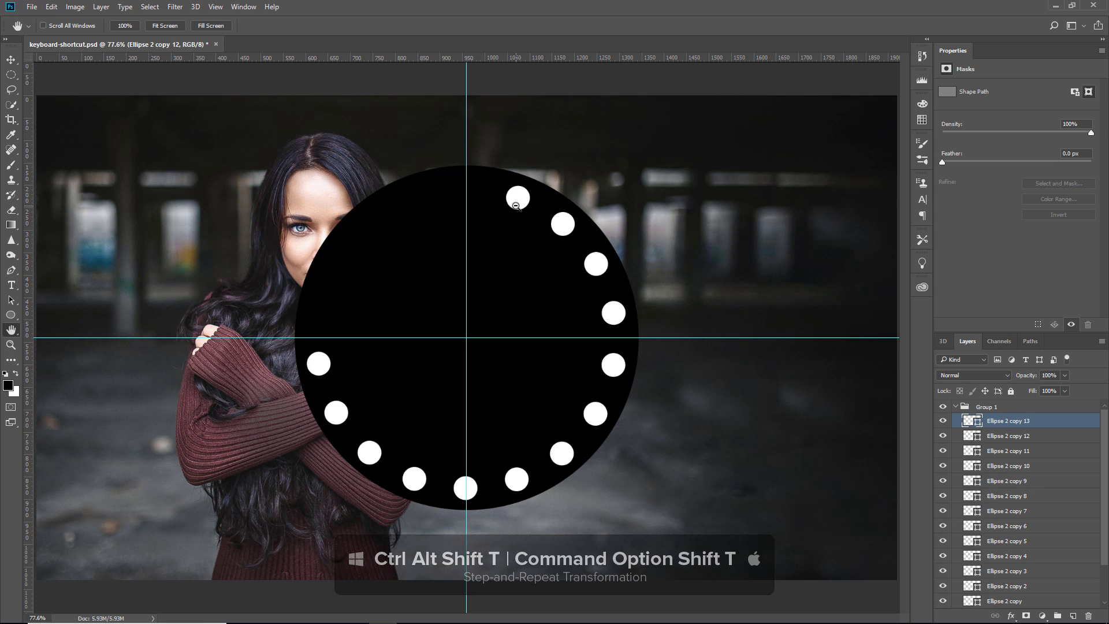
key(ctrl+alt+shift+t)
key(ctrl+alt+shift+t)
key(ctrl+alt+shift+t)
key(ctrl+alt+shift+t)
key(ctrl+alt+shift+t)
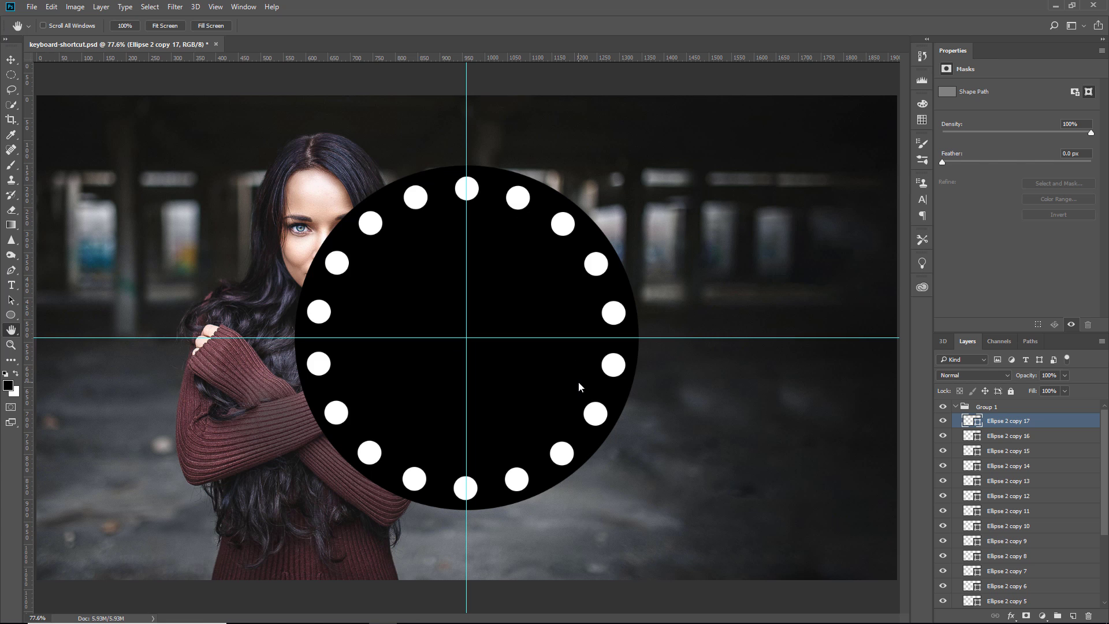
Toggle the dot layers' visibility, leaving the dot-ring group hidden.
click(943, 420)
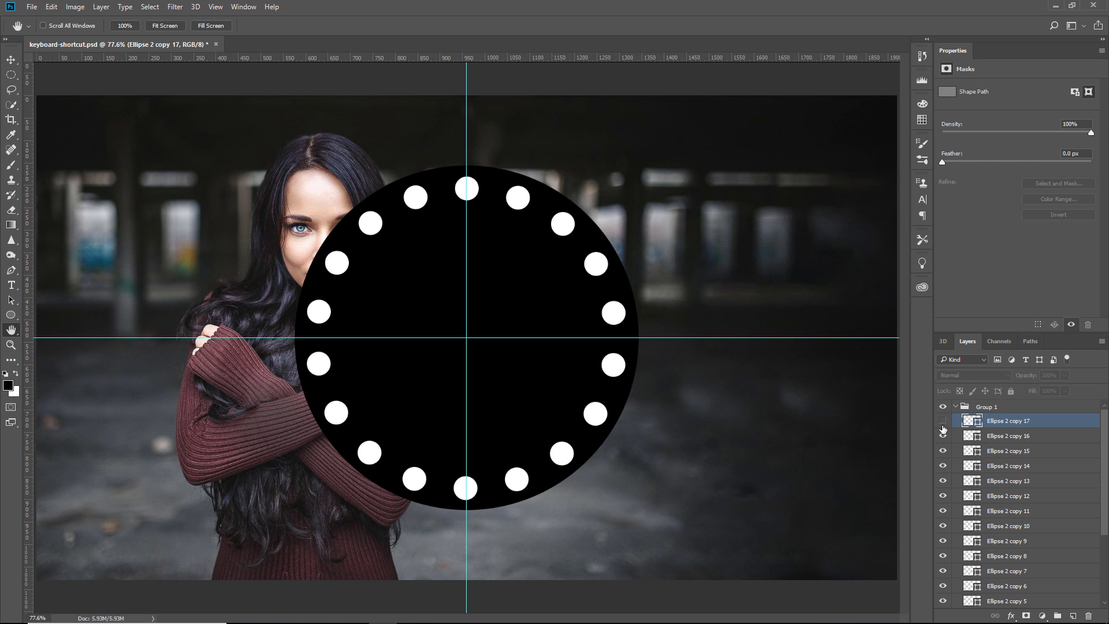
click(943, 436)
click(942, 420)
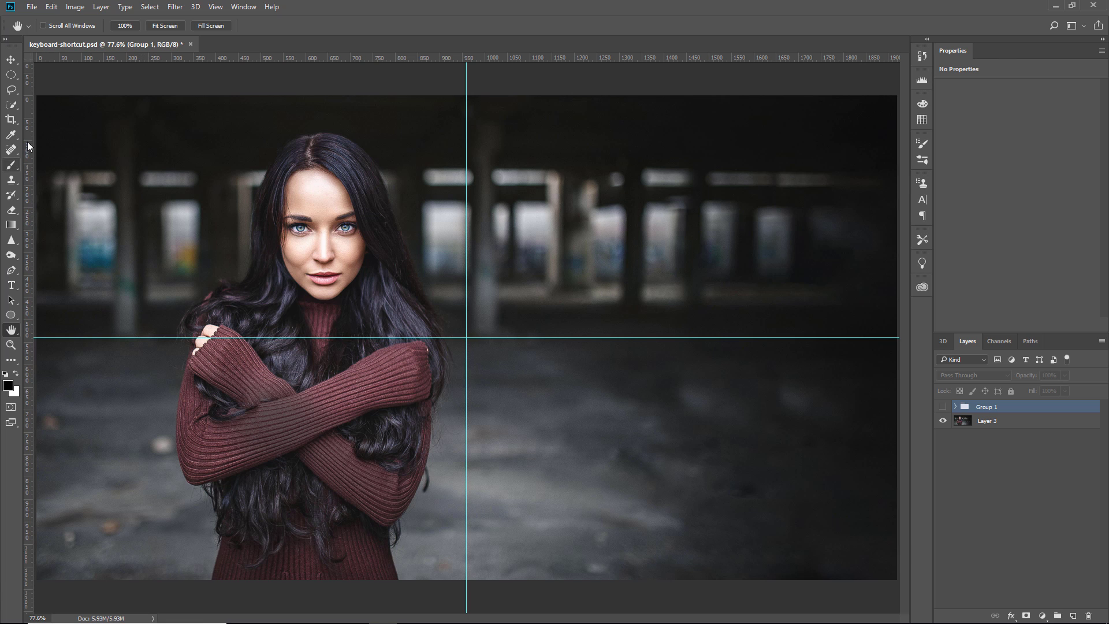
Draw a trial crop box, cancel it, and select Layer 3.
click(12, 119)
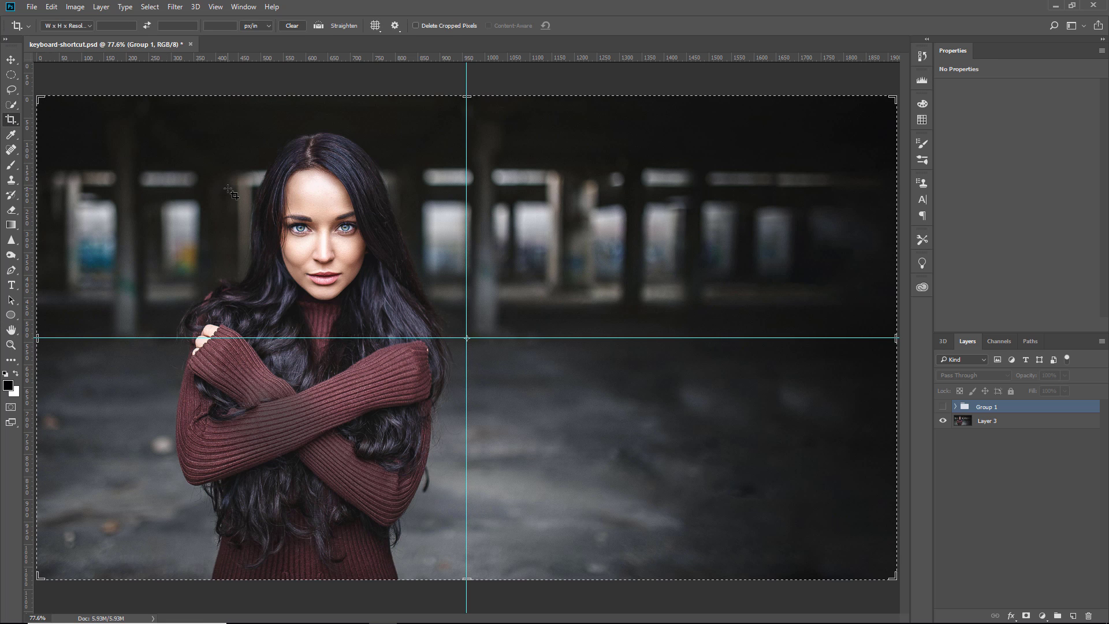
drag(38, 97, 247, 189)
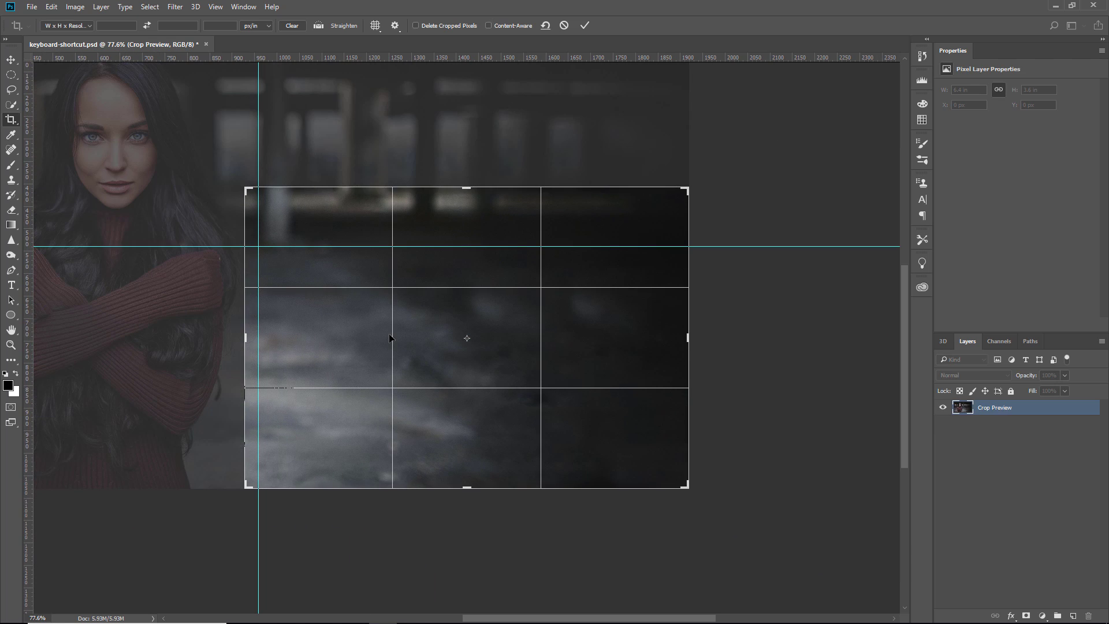
key(Escape)
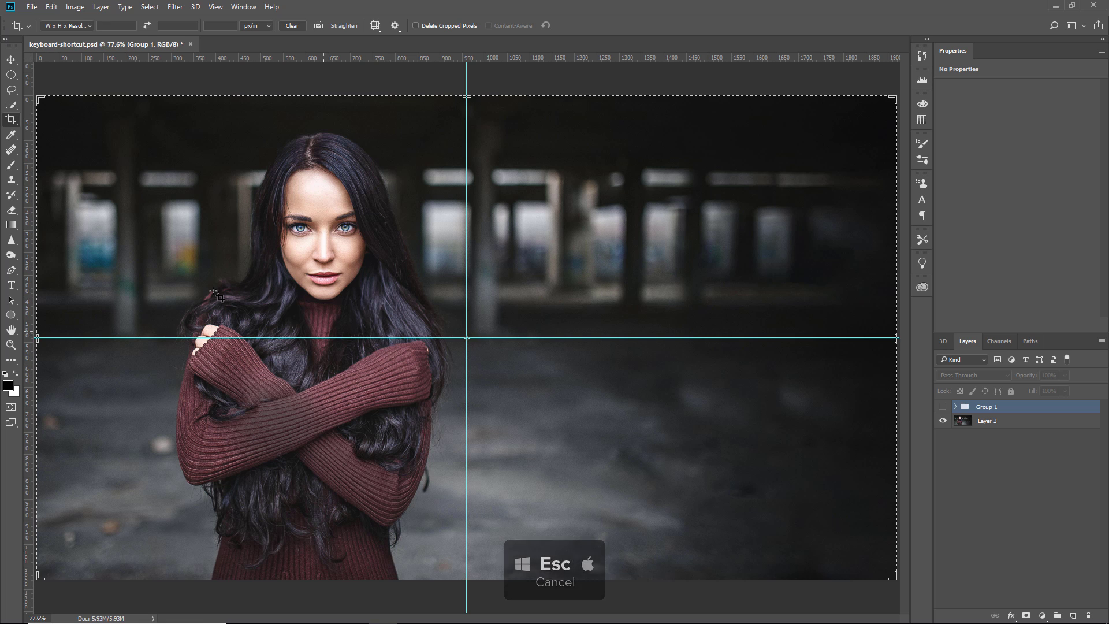
click(987, 419)
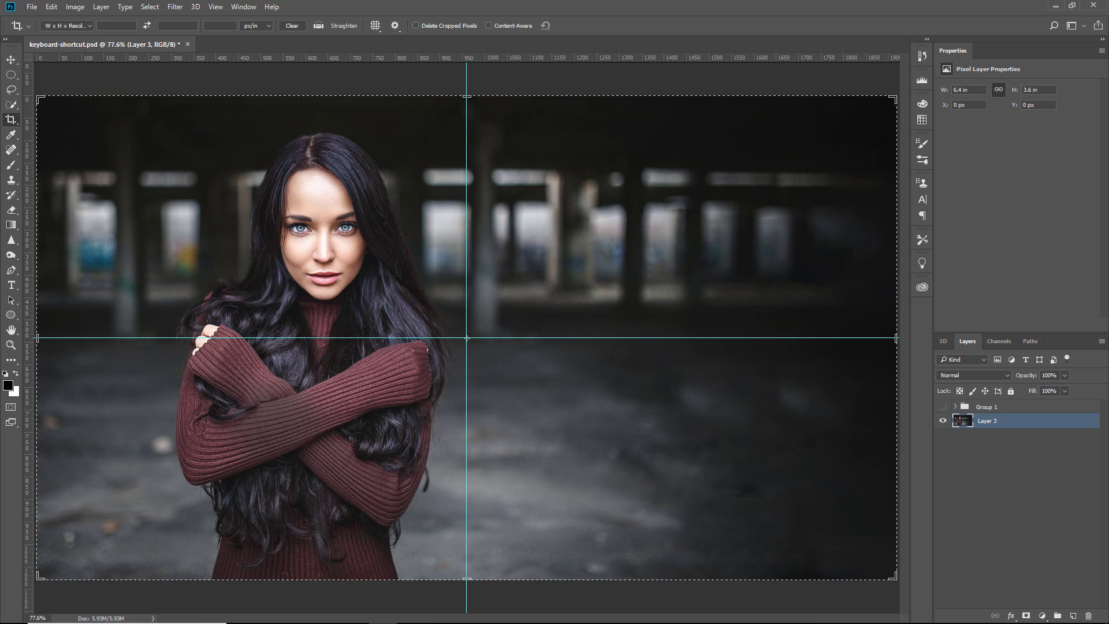
click(13, 59)
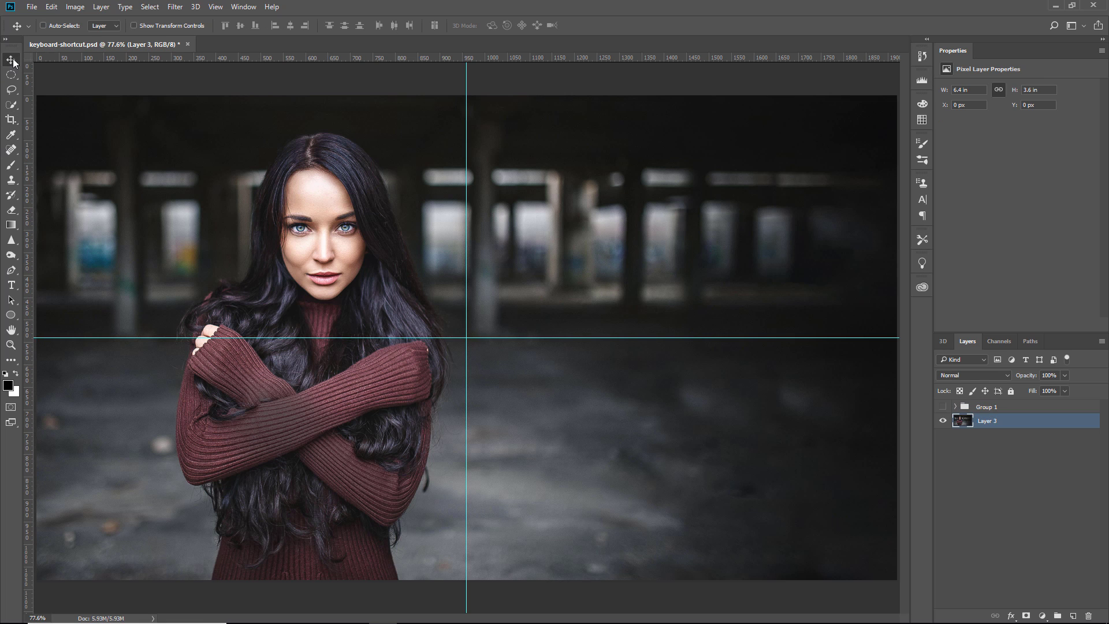
click(51, 8)
click(59, 183)
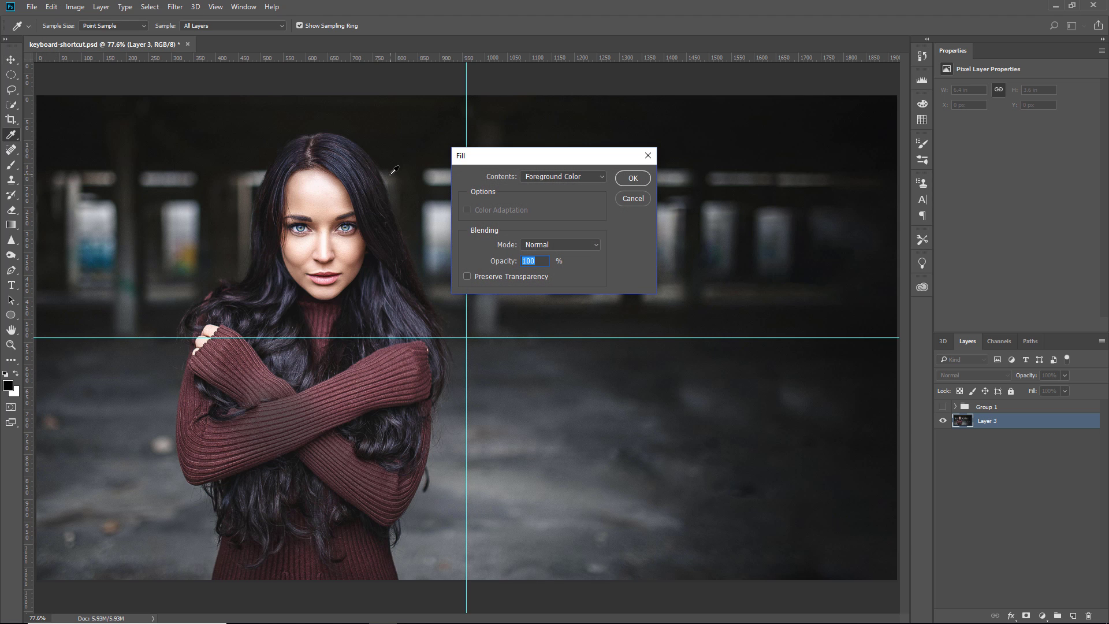
key(Escape)
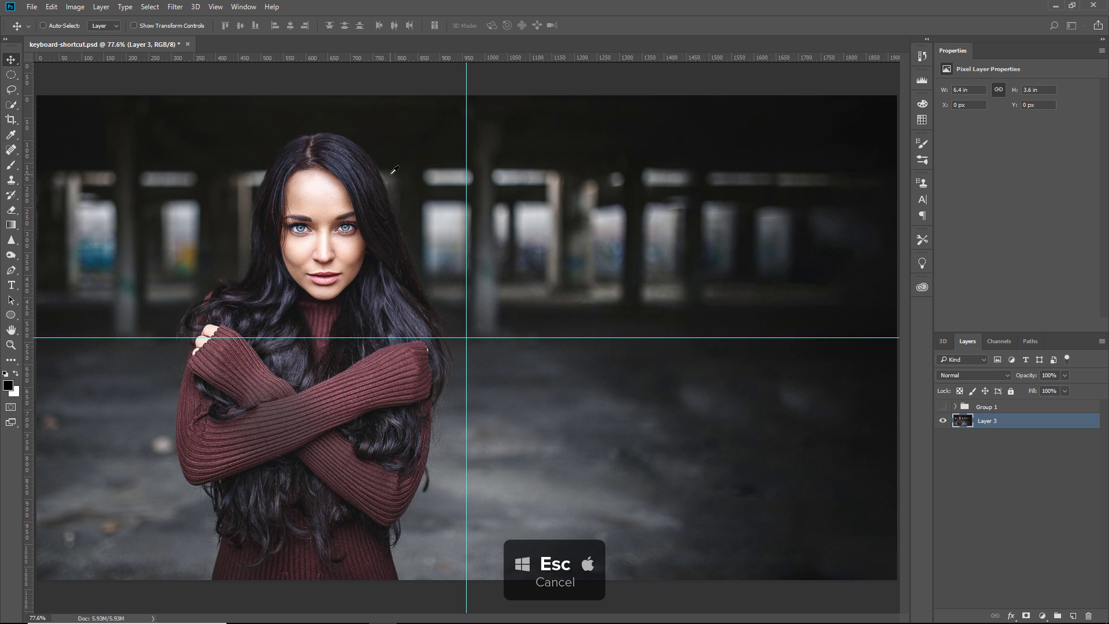
click(69, 30)
key(ctrl+k)
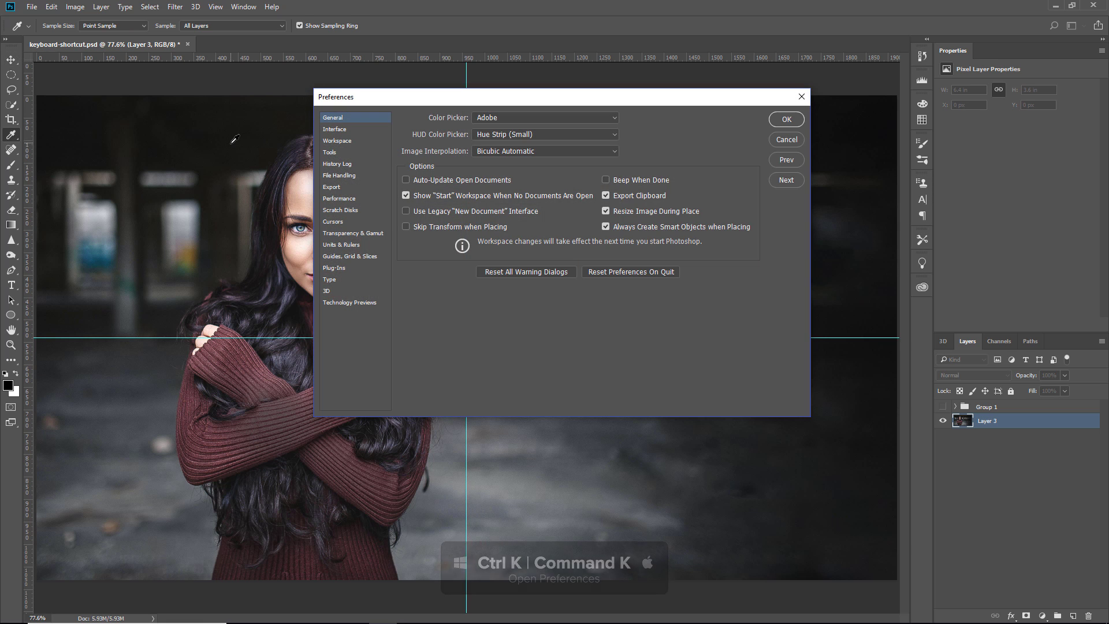
key(Escape)
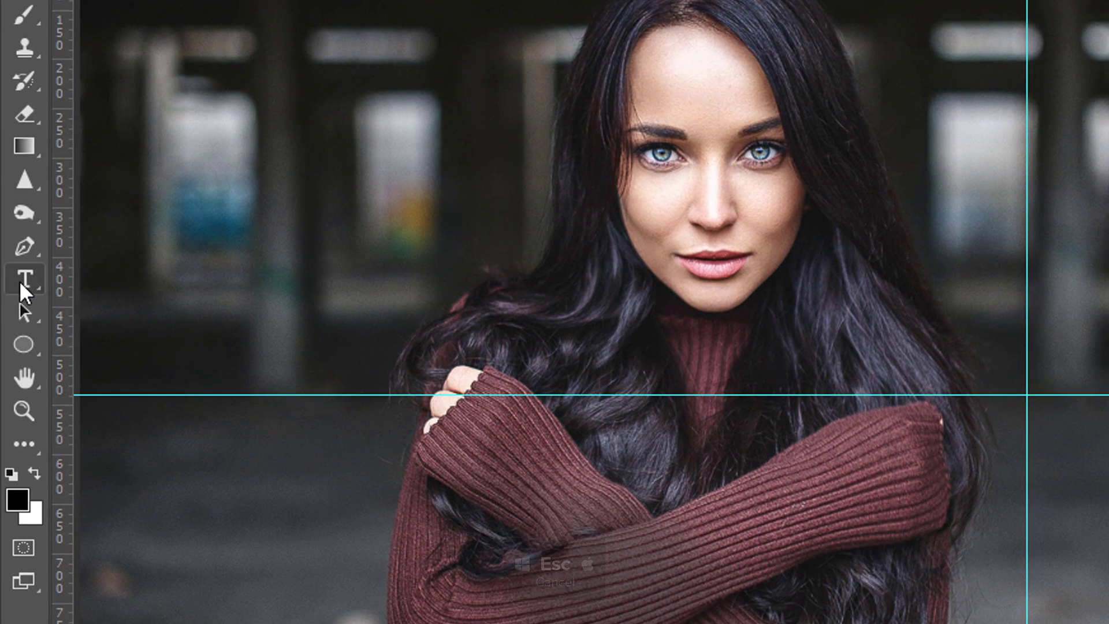
click(24, 280)
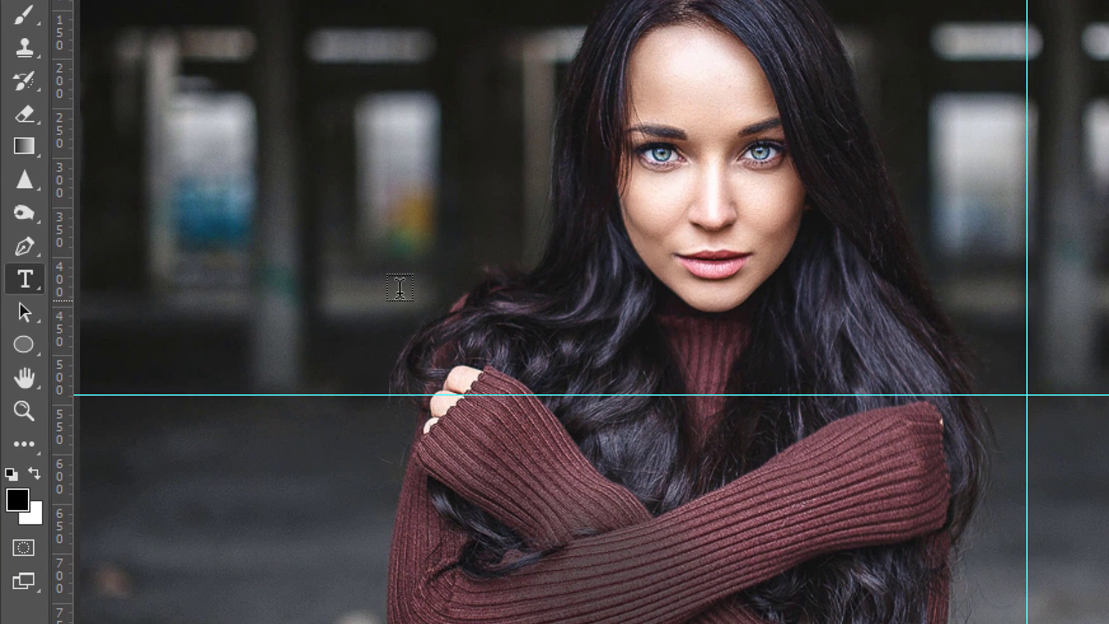
click(342, 109)
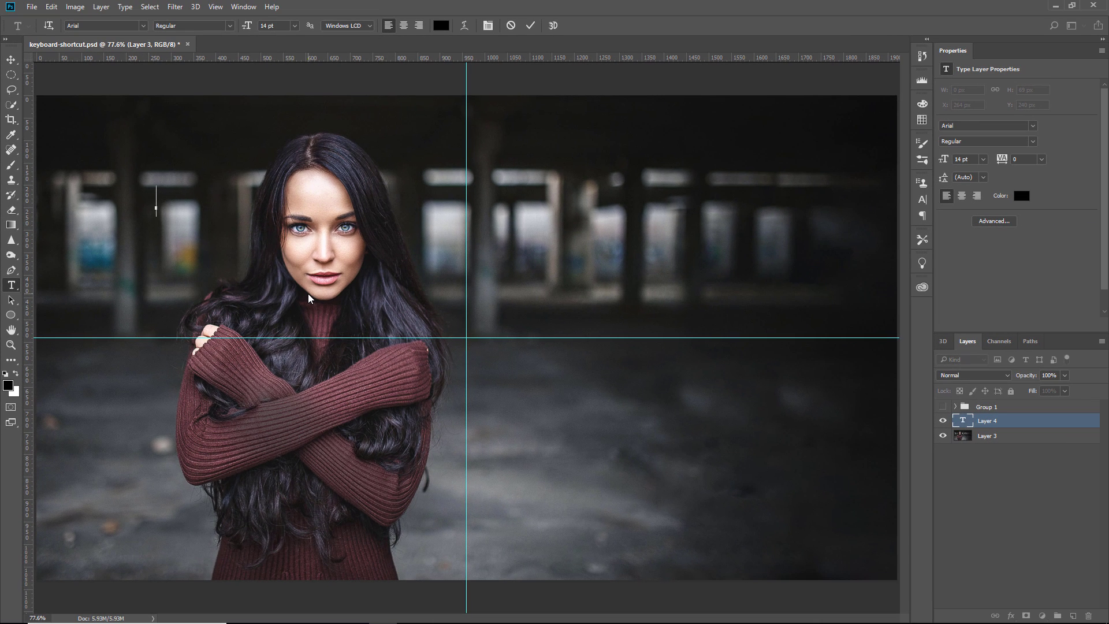
key(Escape)
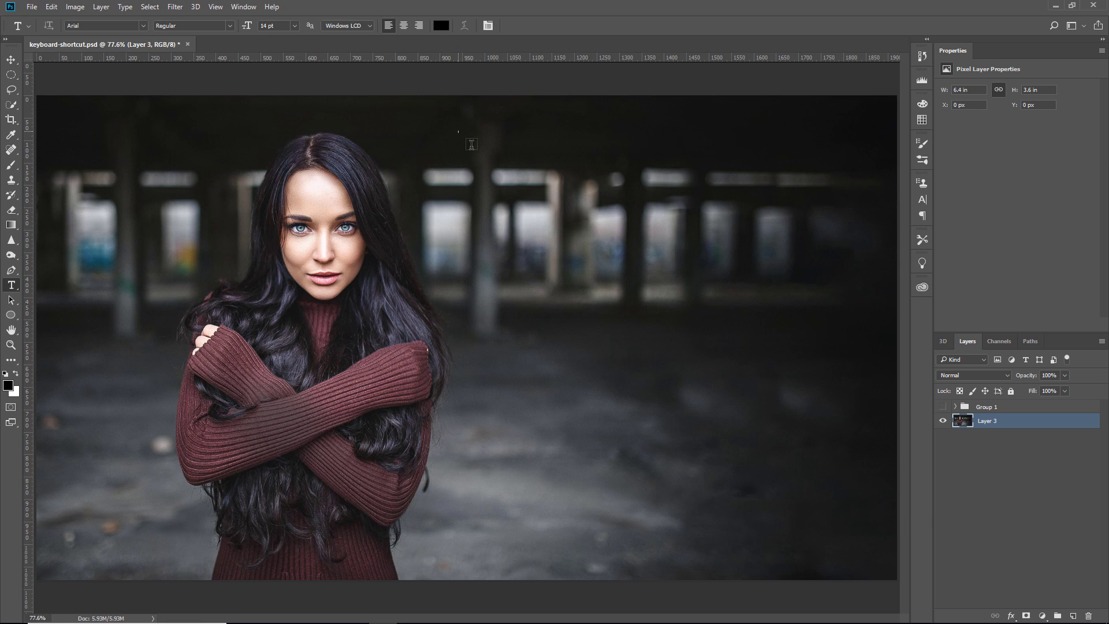
Draw a text box right of the portrait and fill it with Lorem Ipsum placeholder text.
drag(459, 135, 846, 539)
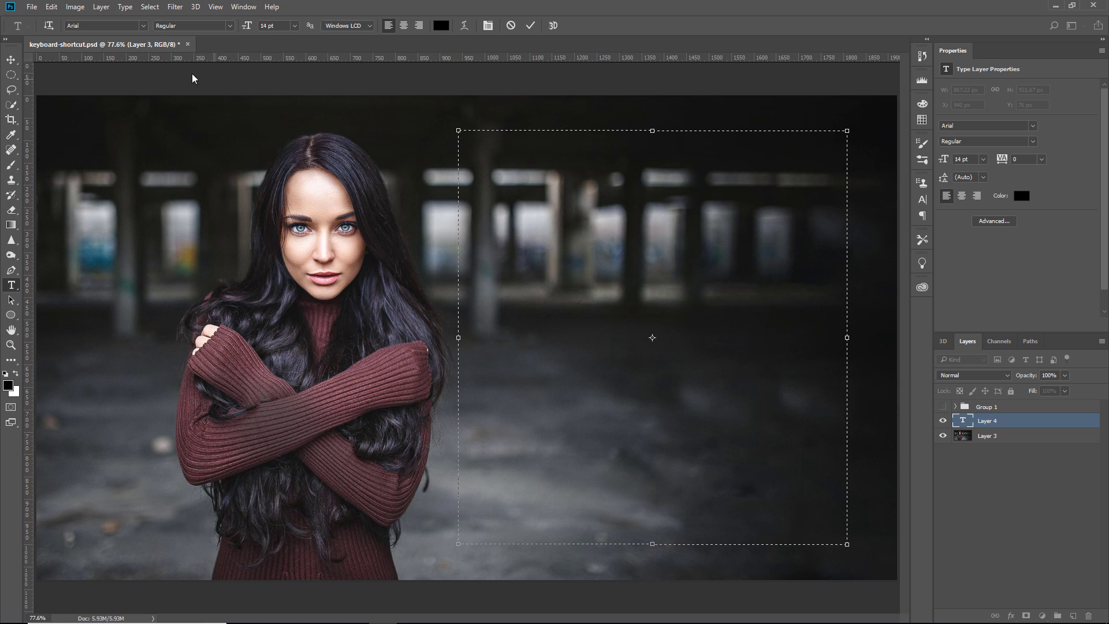
click(125, 7)
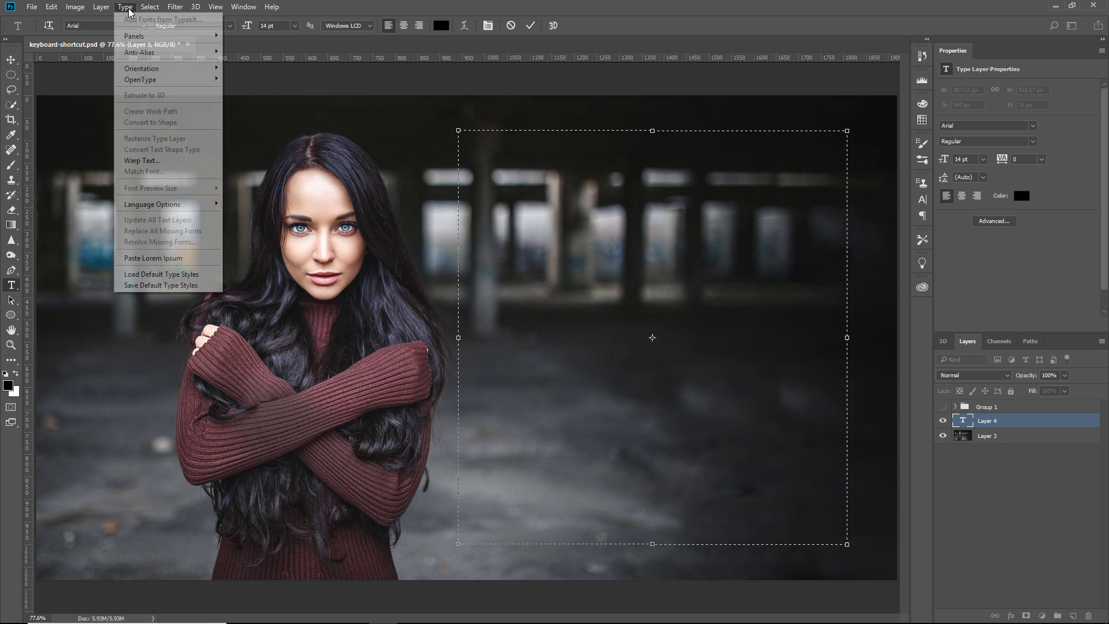
click(189, 259)
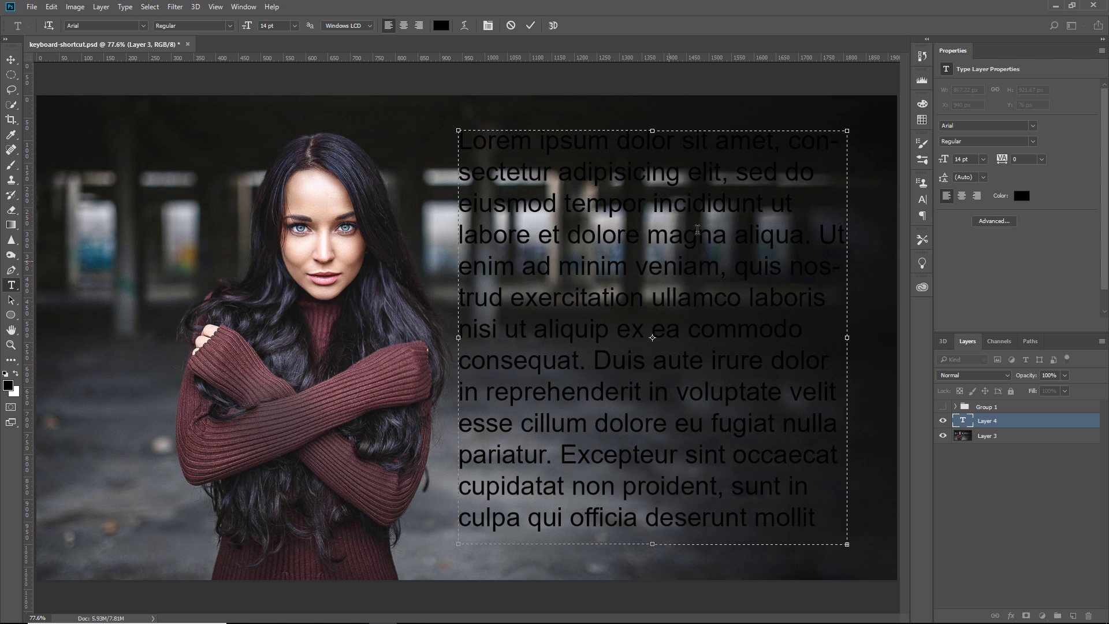
Select all the placeholder text and change its colour to white.
key(ctrl+a)
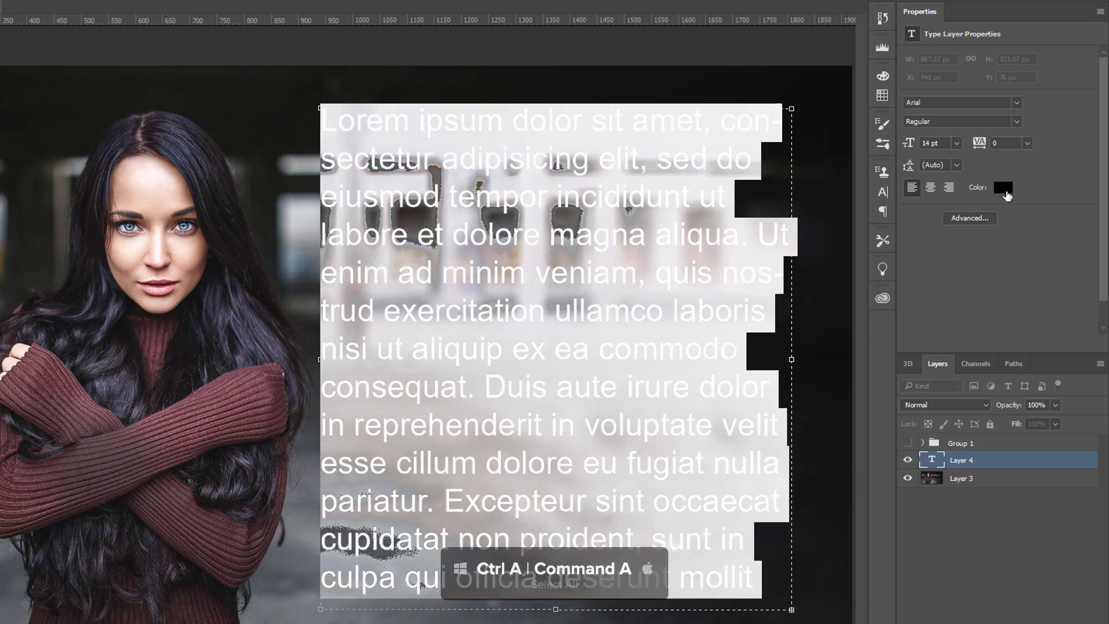
click(1019, 195)
click(628, 241)
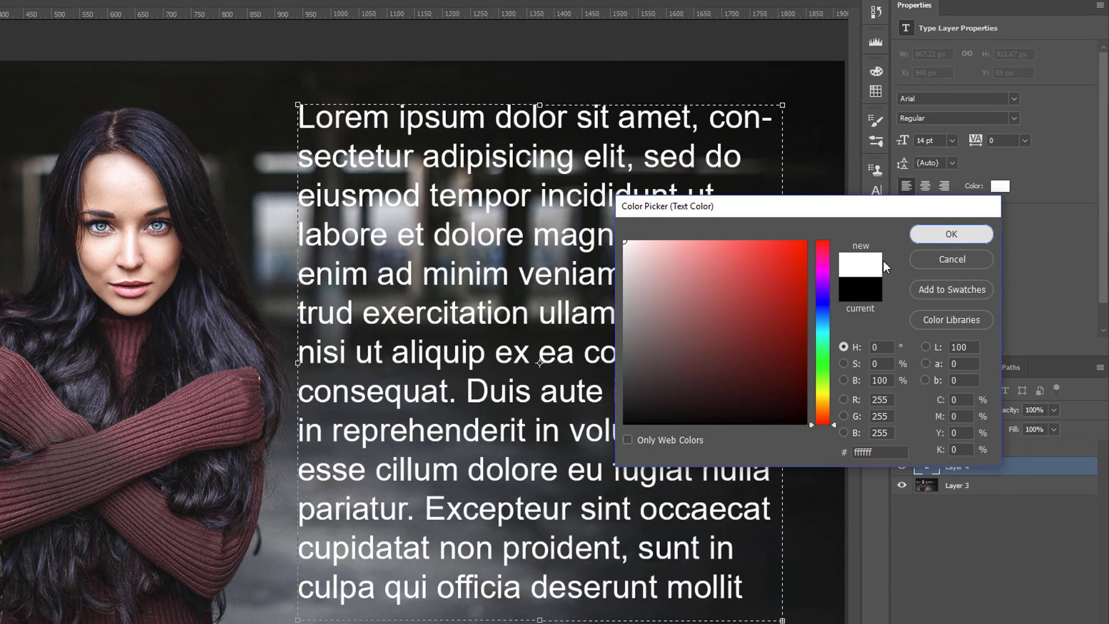
click(950, 234)
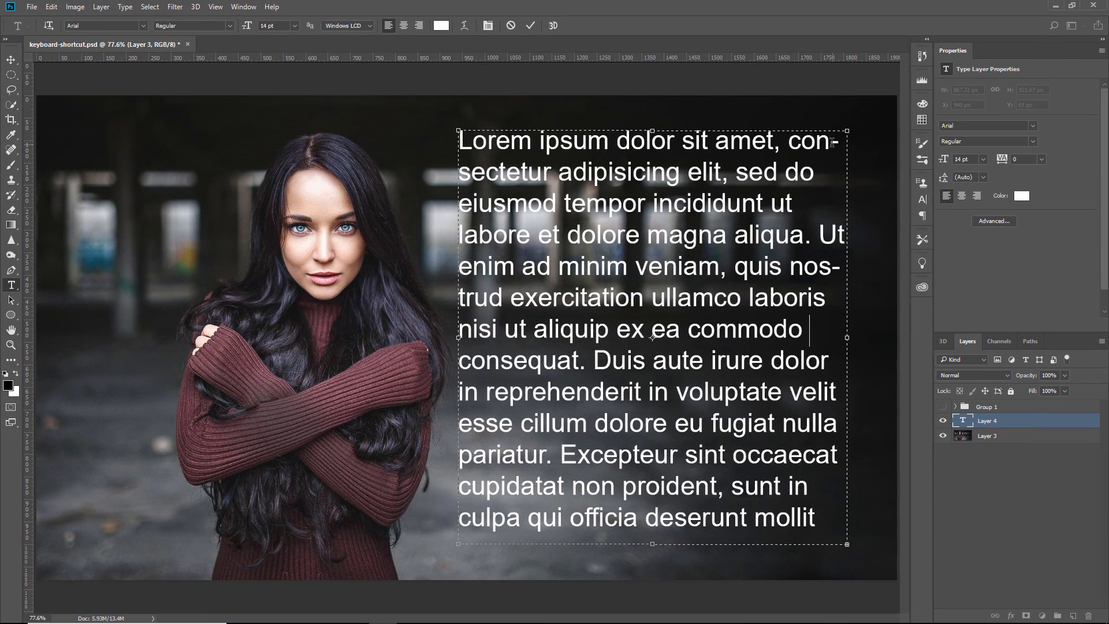
Narrow the text box slightly and remove hyphenation from all the text with Ctrl+Alt+Shift+H.
drag(846, 337, 828, 338)
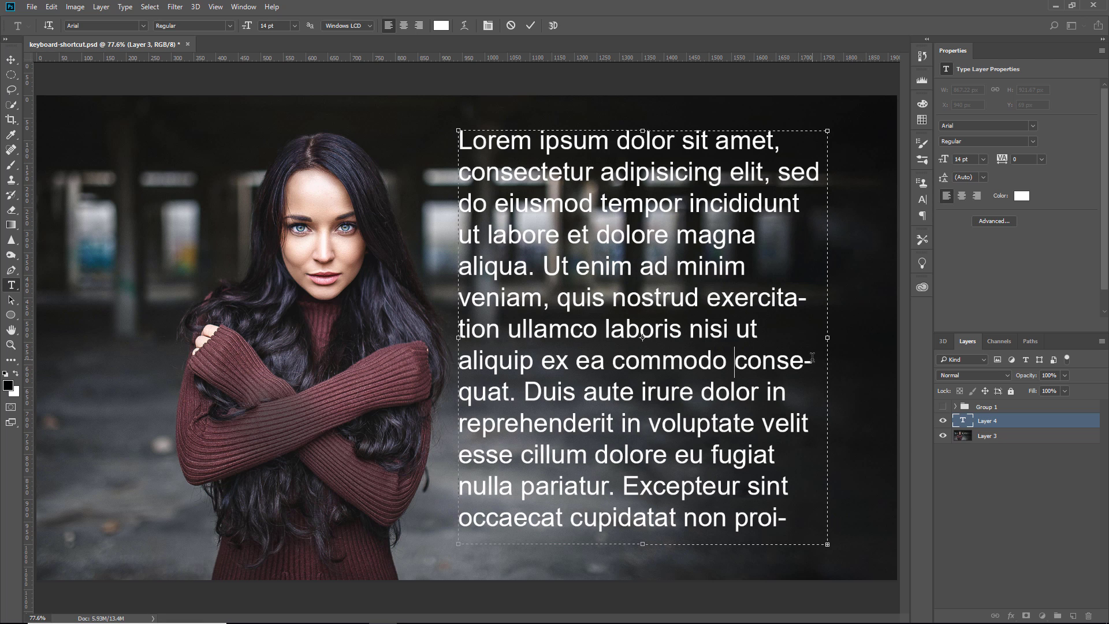
key(ctrl+a)
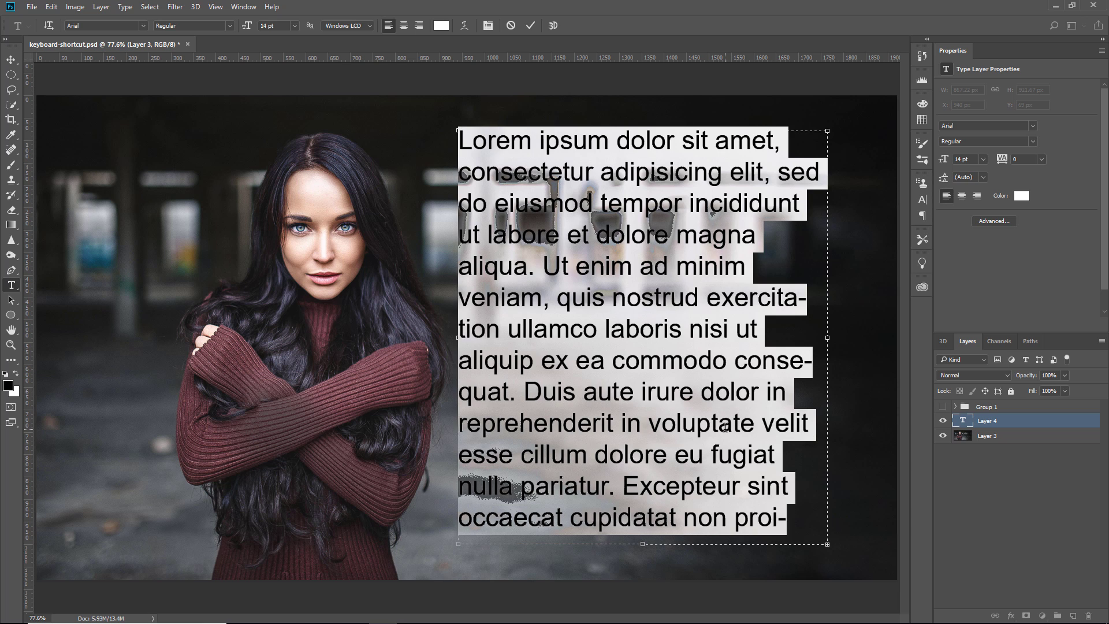
key(ctrl+alt+shift+h)
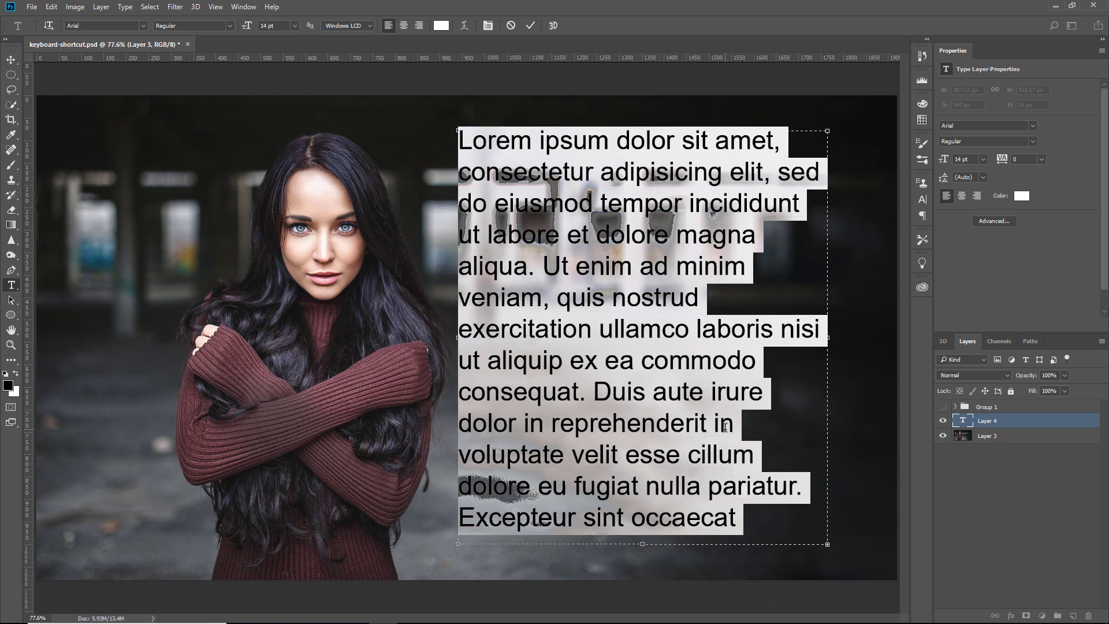
Deselect the text and open the Hyphenation settings from the Paragraph panel menu.
click(808, 392)
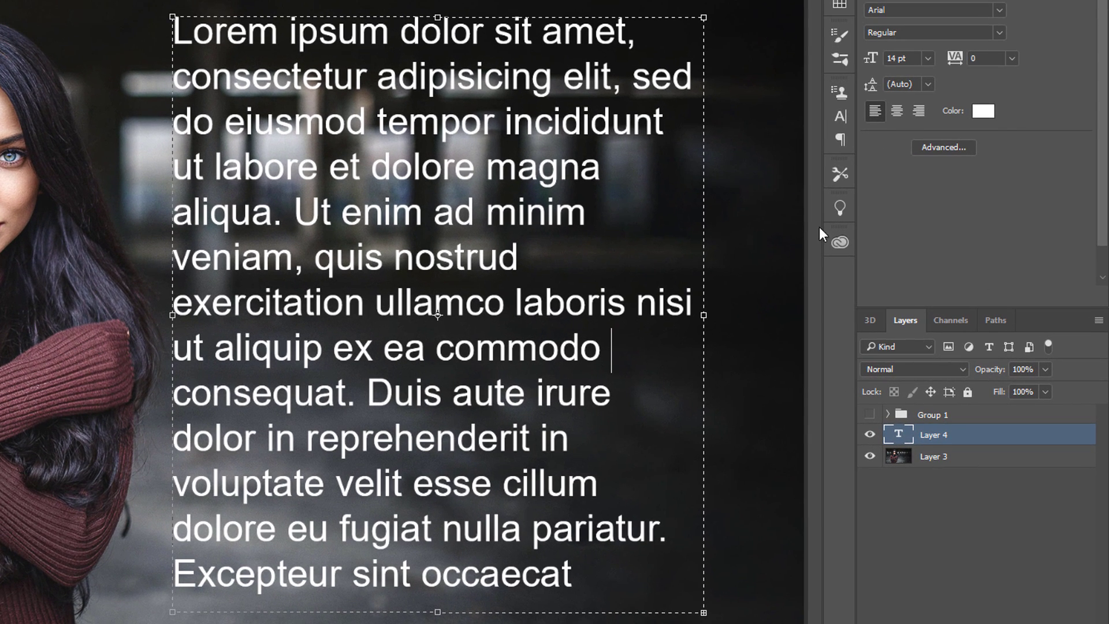
click(840, 138)
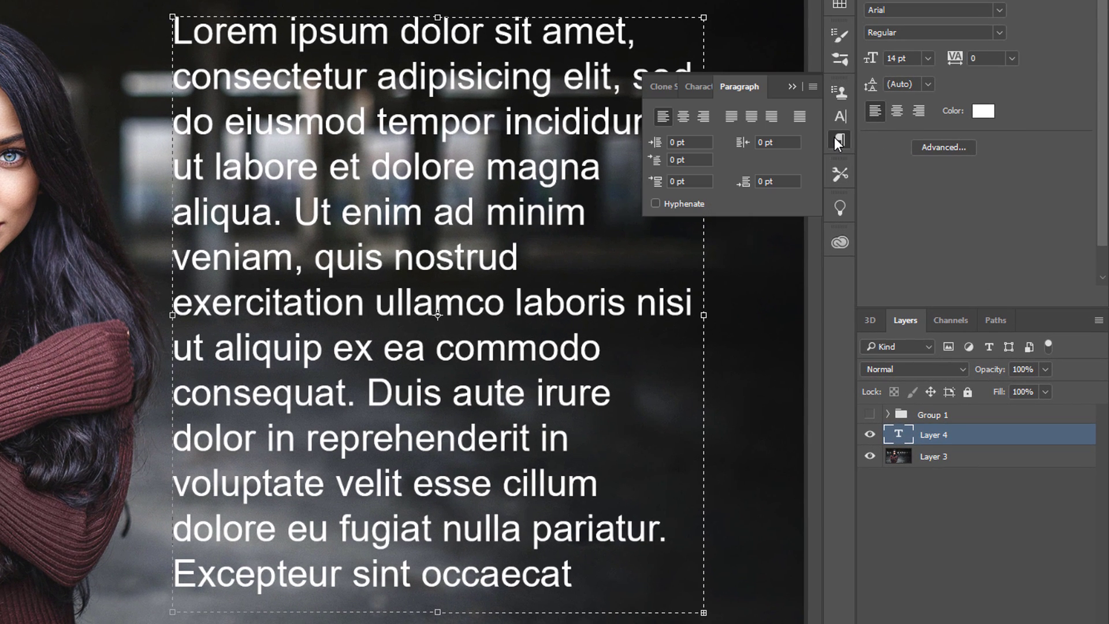
click(815, 87)
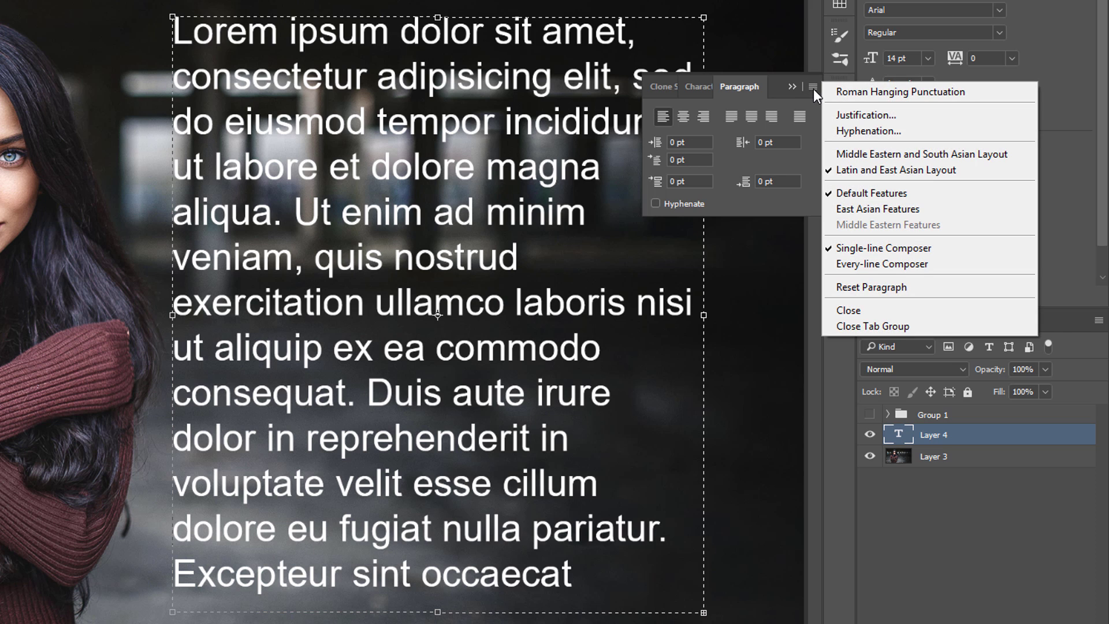
click(868, 130)
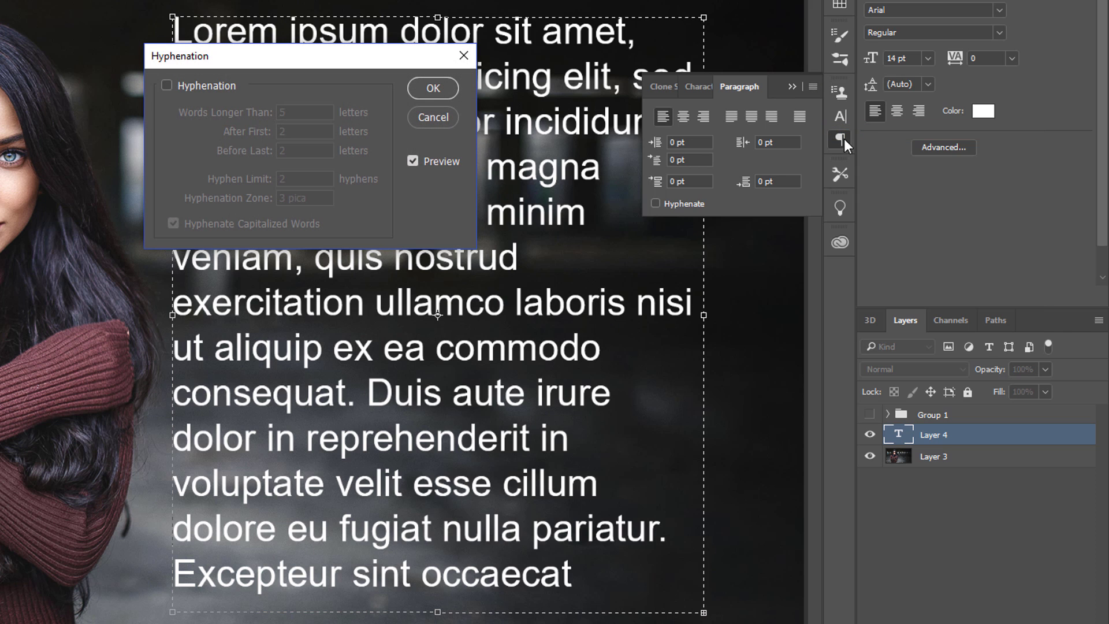
Toggle hyphenation on and off, cancel the dialog, and remove hyphenation with Ctrl+Alt+Shift+H.
click(166, 85)
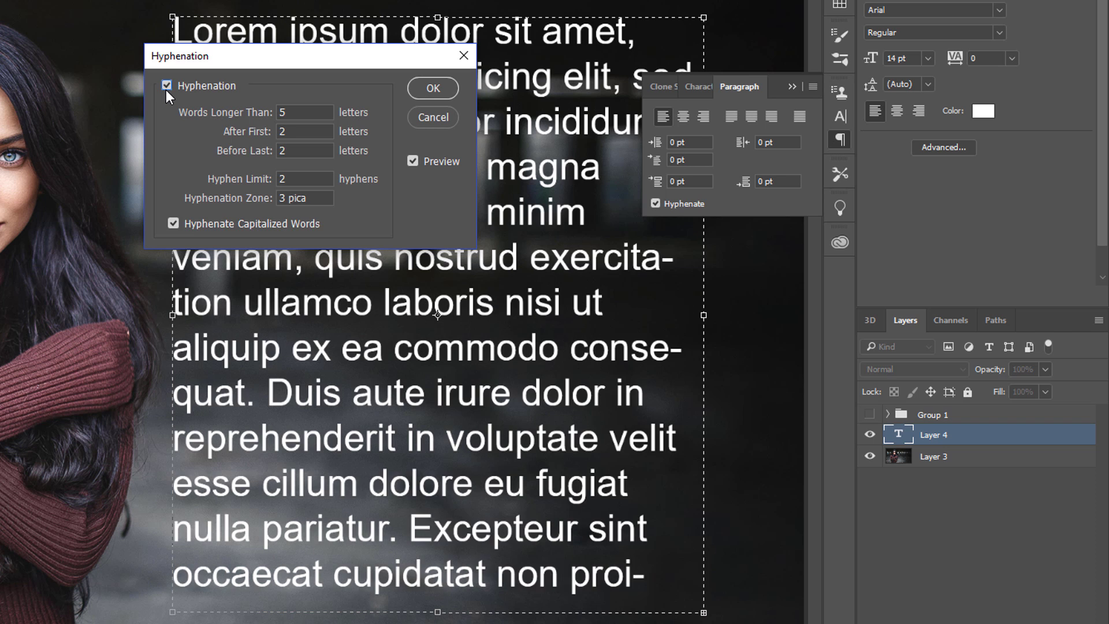
click(166, 85)
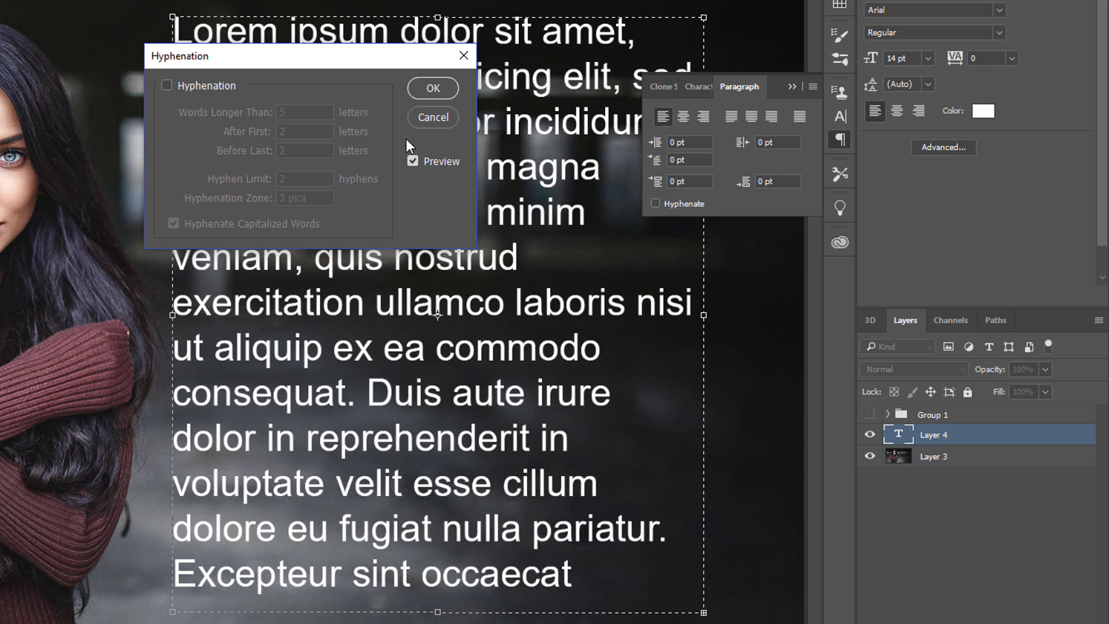
click(434, 117)
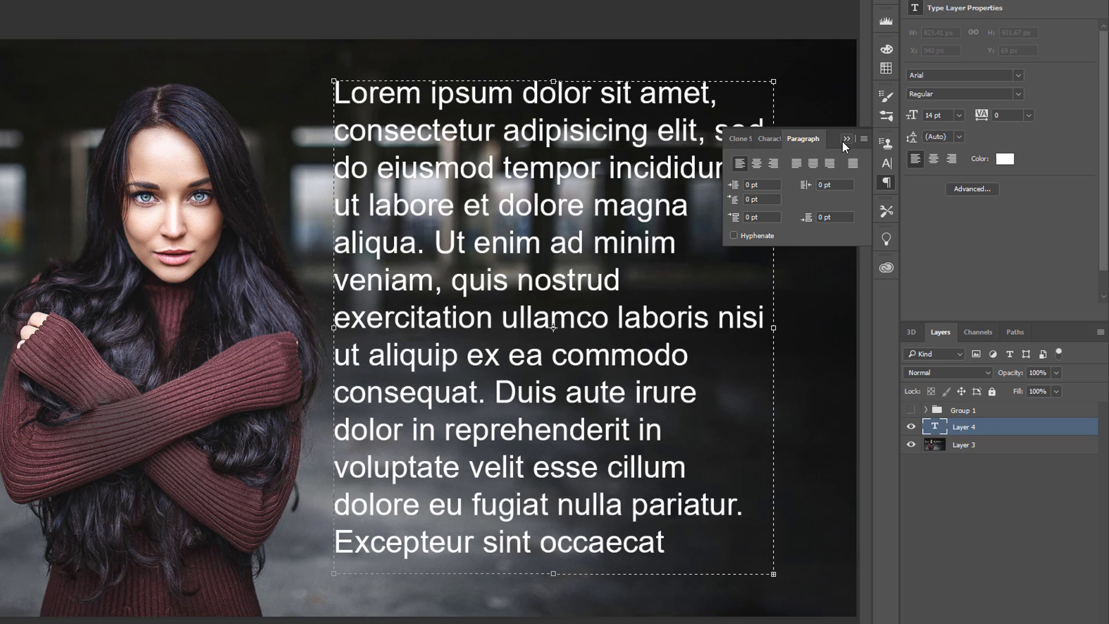
key(ctrl+alt+shift+h)
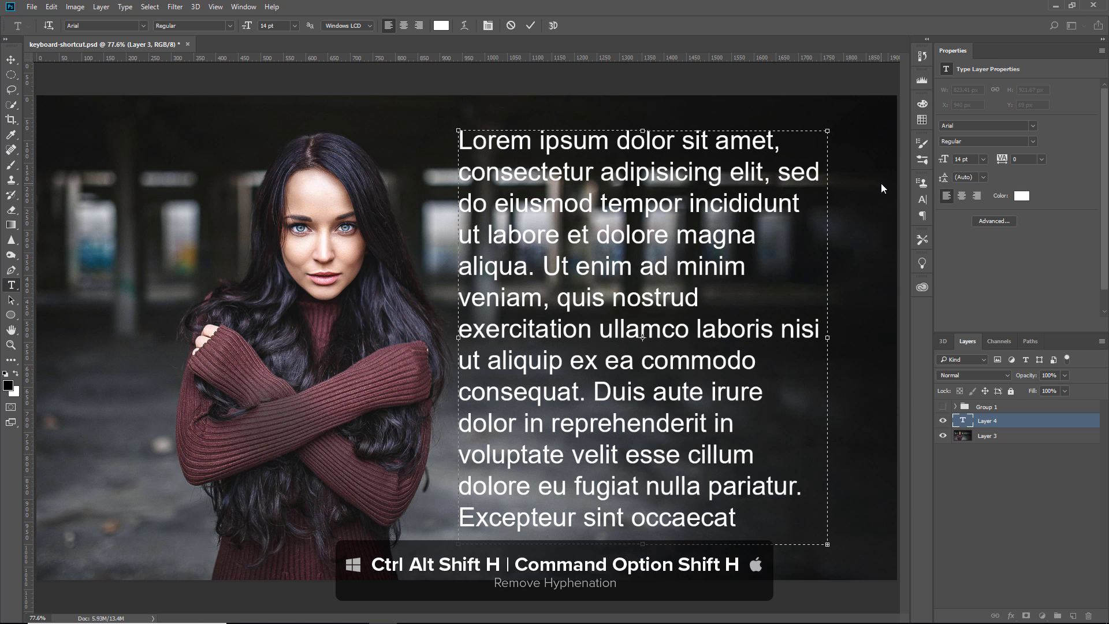
Hide and reshow the text layer, then make the dotted circle group visible.
click(943, 422)
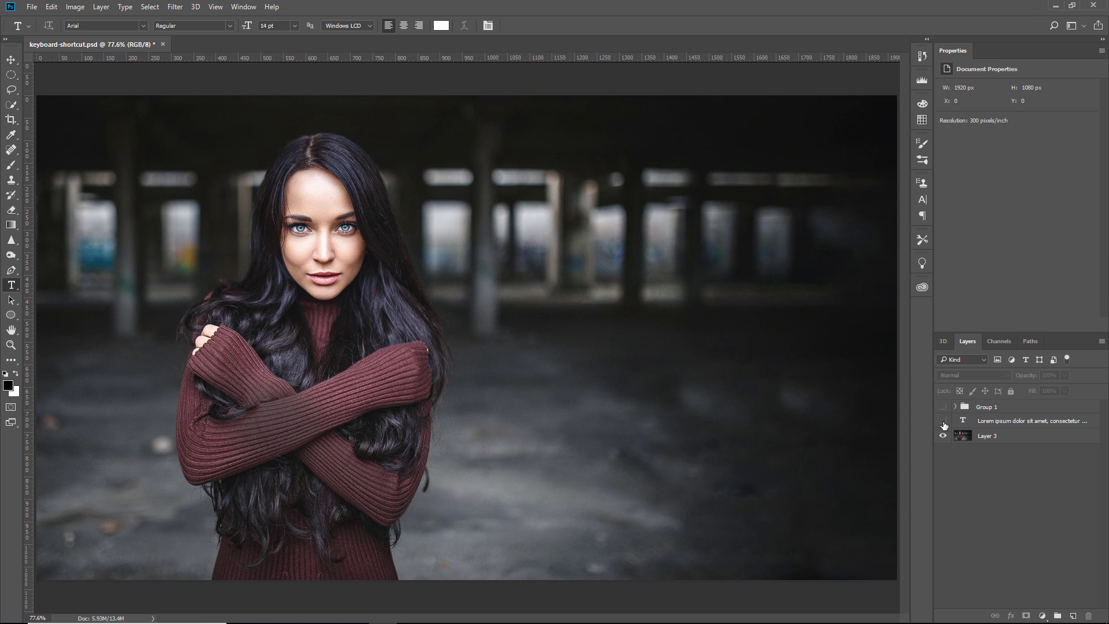
click(943, 422)
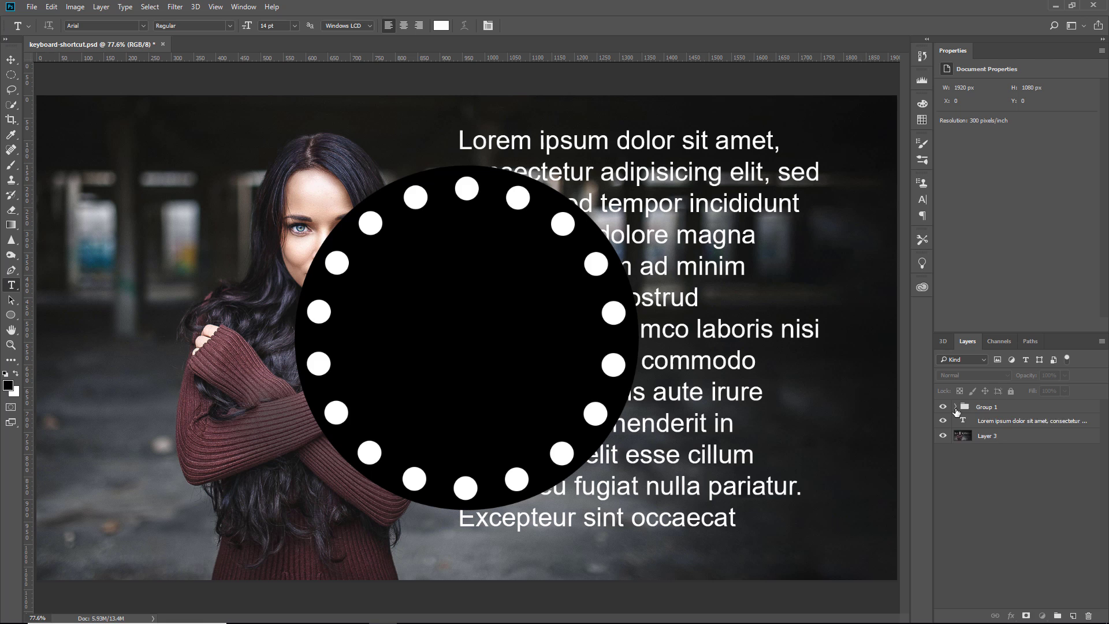
click(955, 406)
drag(1106, 439, 1106, 563)
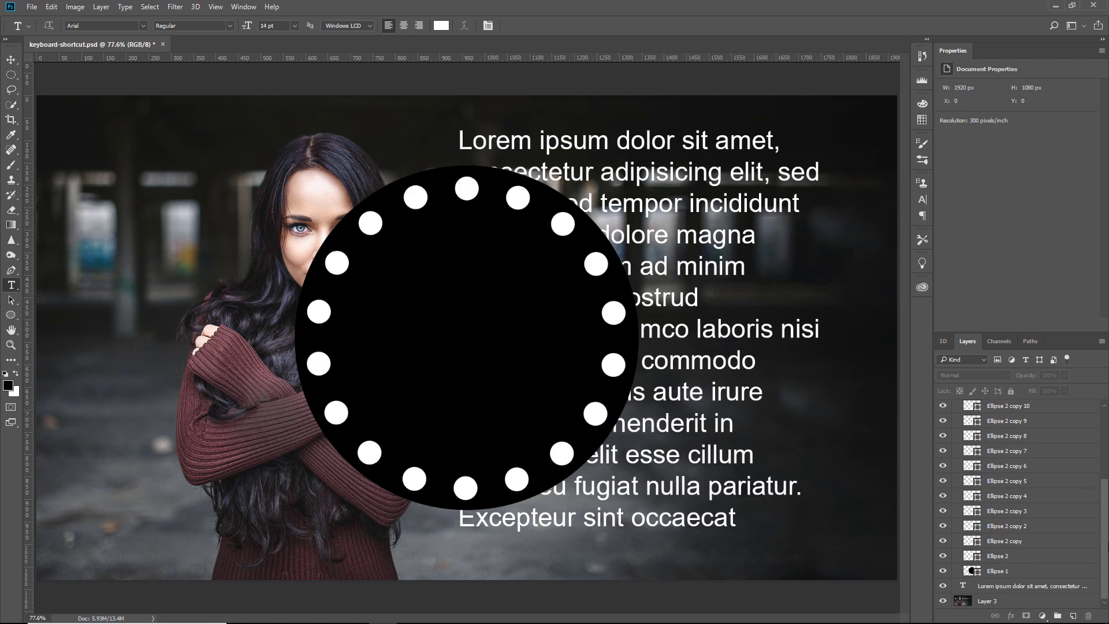
Alt-click eye icons to solo the portrait, then the black circle, and restore all layers.
alt+click(943, 602)
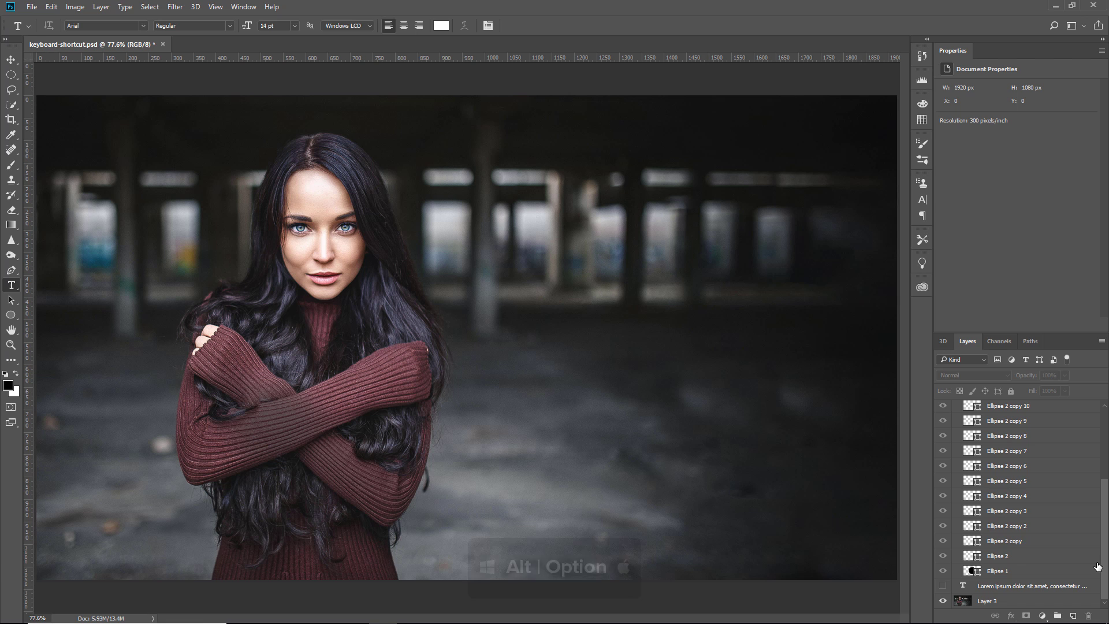
scroll(1097, 555, up, 3)
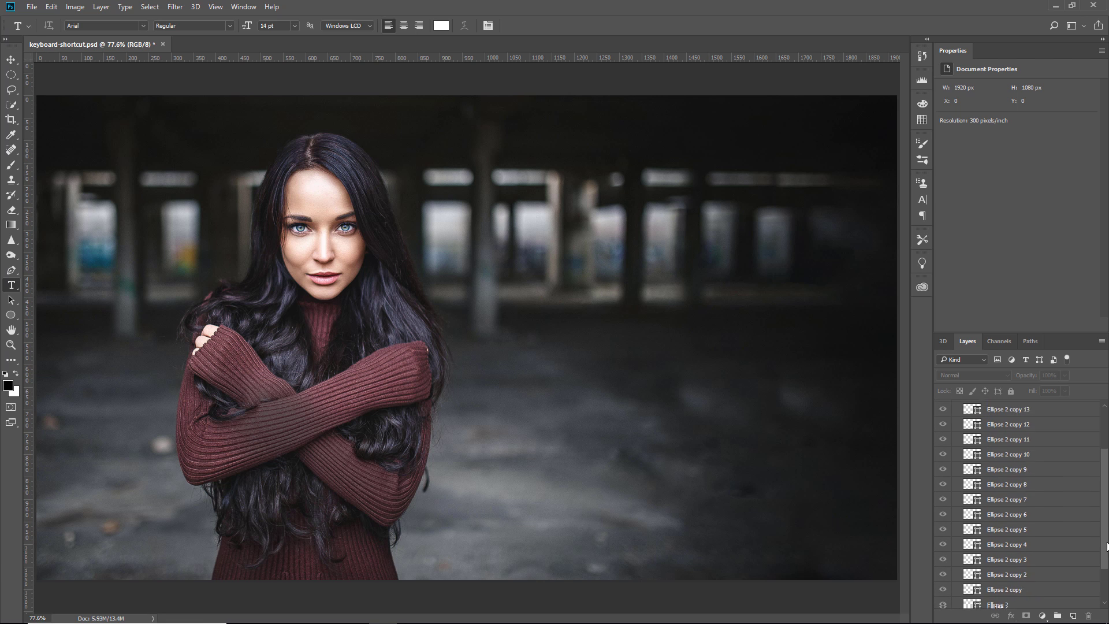
scroll(1098, 554, down, 3)
alt+click(944, 601)
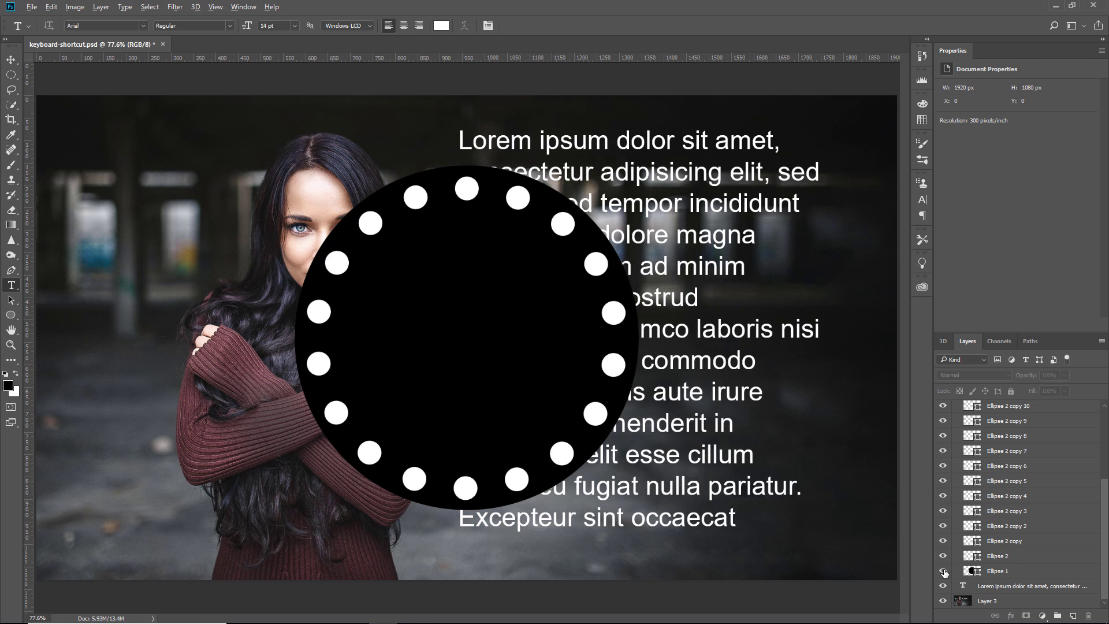
alt+click(945, 571)
alt+click(944, 571)
alt+click(944, 571)
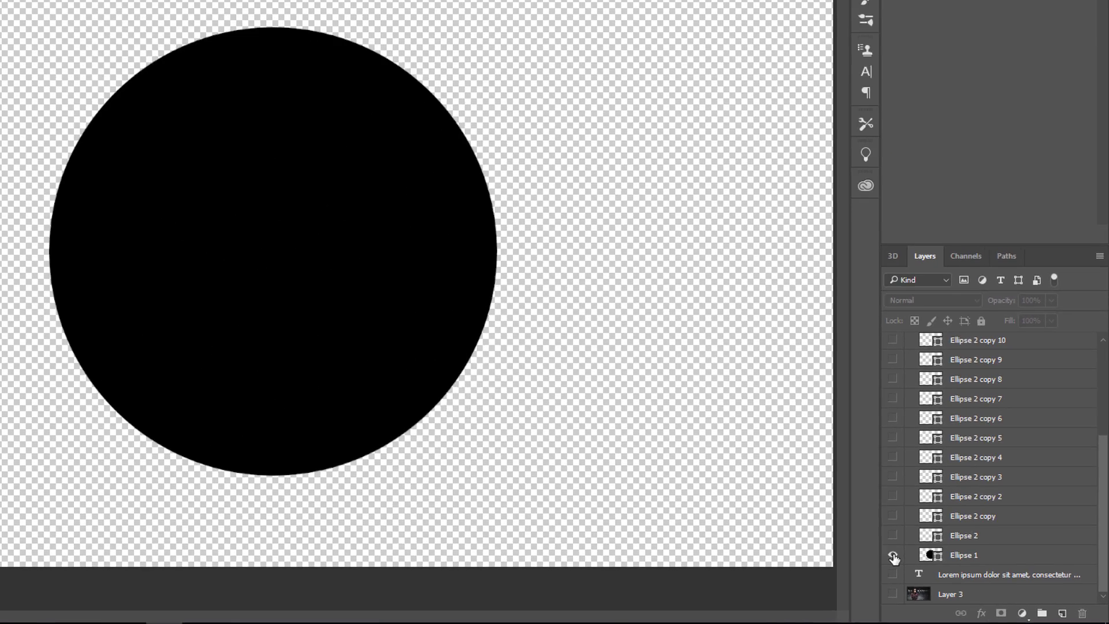
alt+click(757, 515)
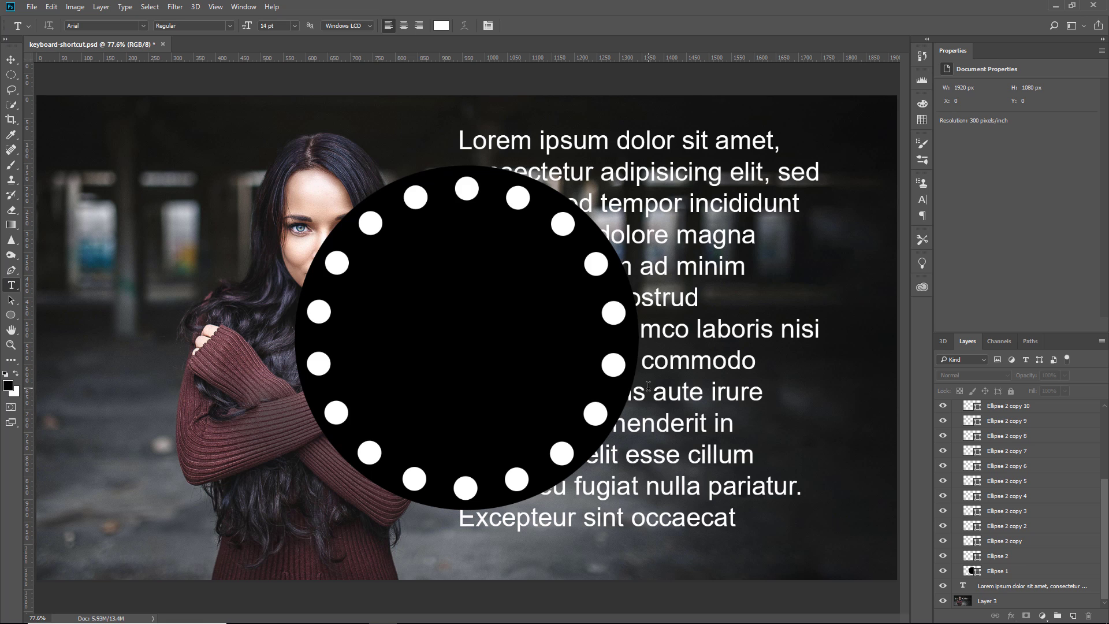
Revert the document to its last saved version with F12.
key(F12)
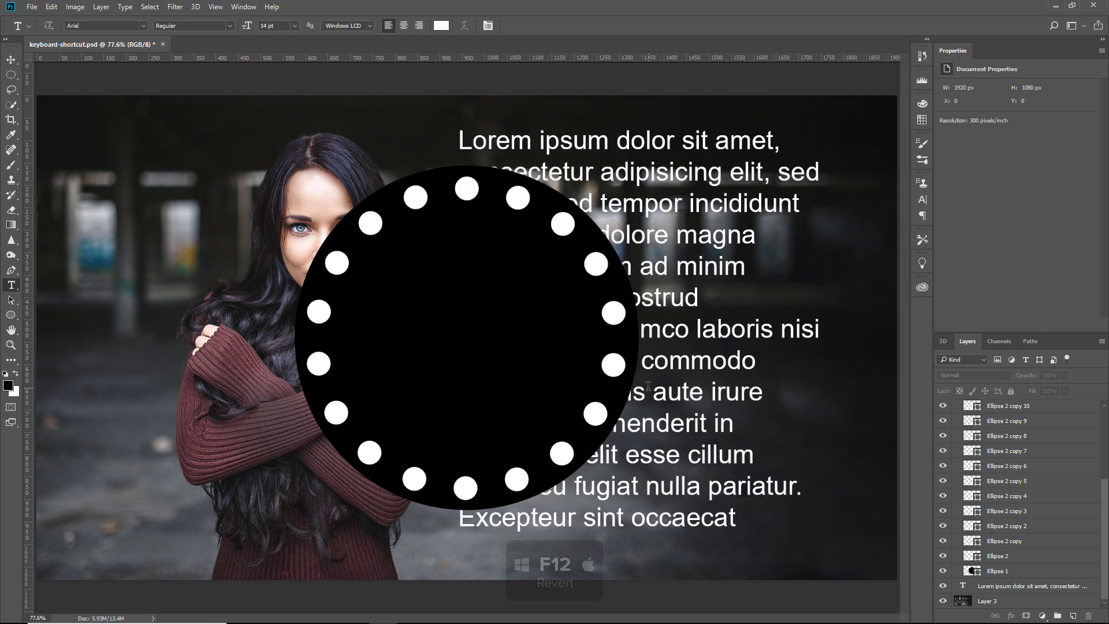